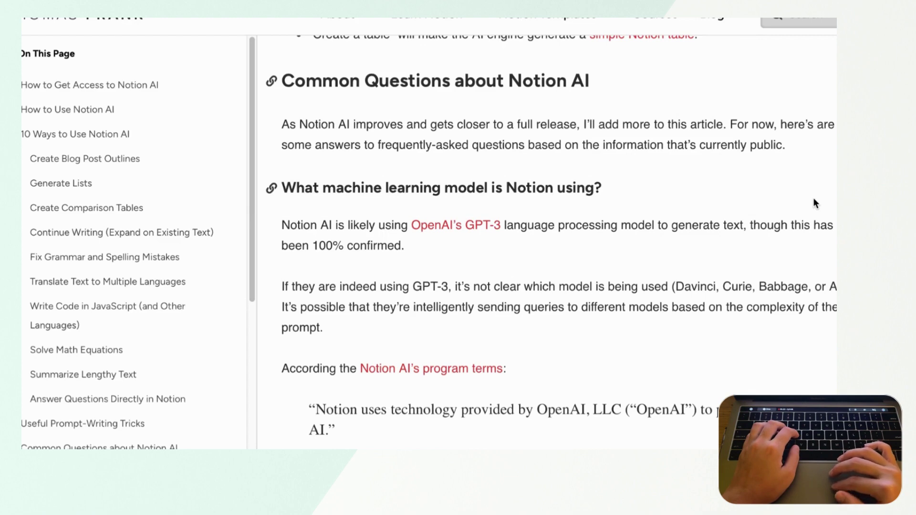
Step: Scroll through the Notion AI article, then switch to the ChatGPT tab's new GPT-3.5 chat
scroll(763, 225, down, 3)
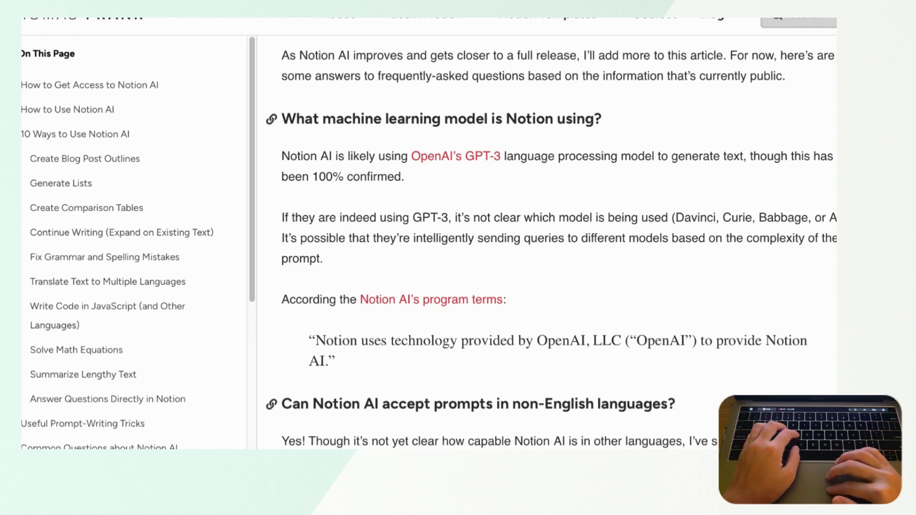
click(415, 14)
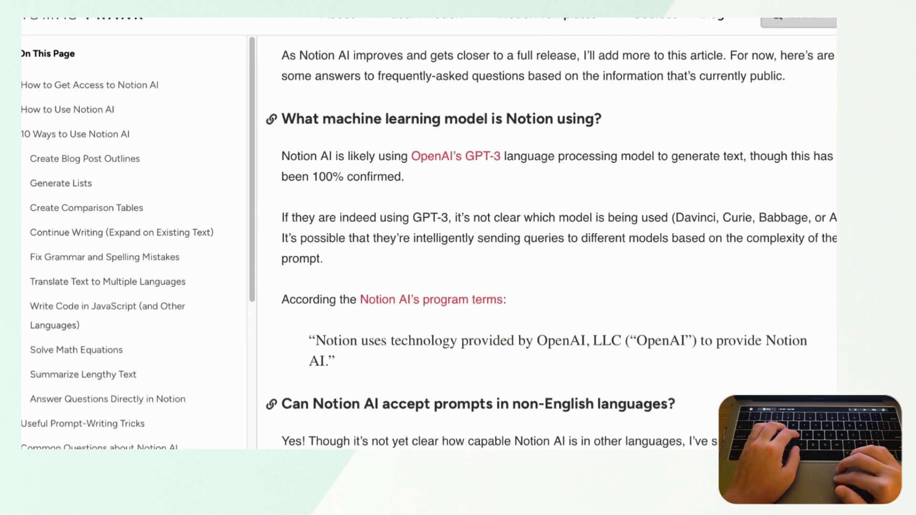
mouse_move(553, 19)
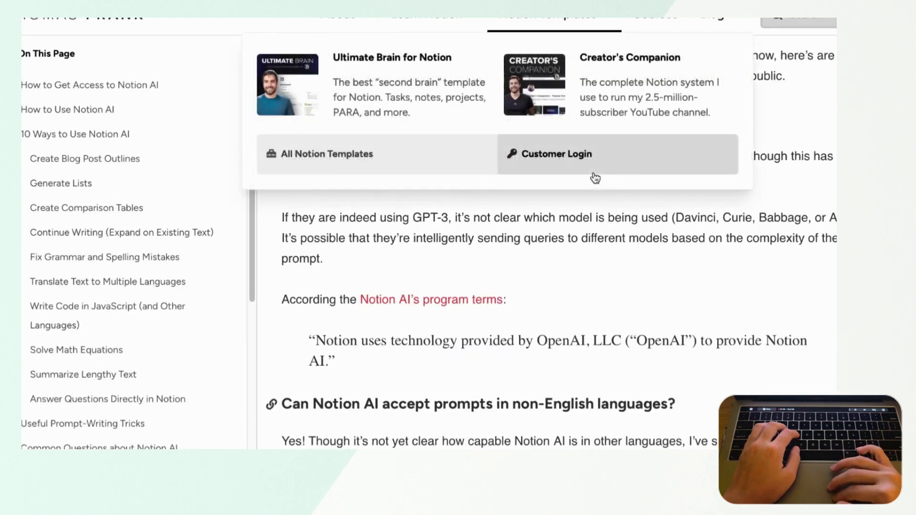
scroll(594, 178, down, 2)
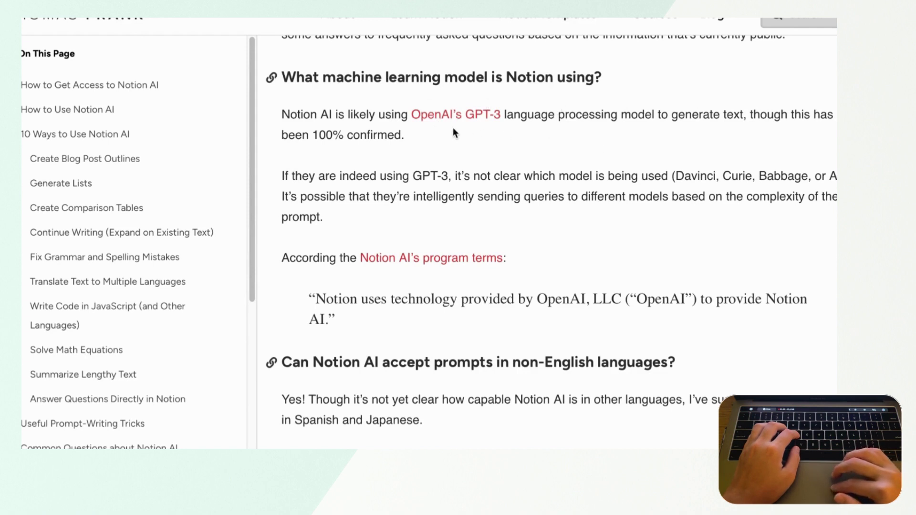
click(367, 18)
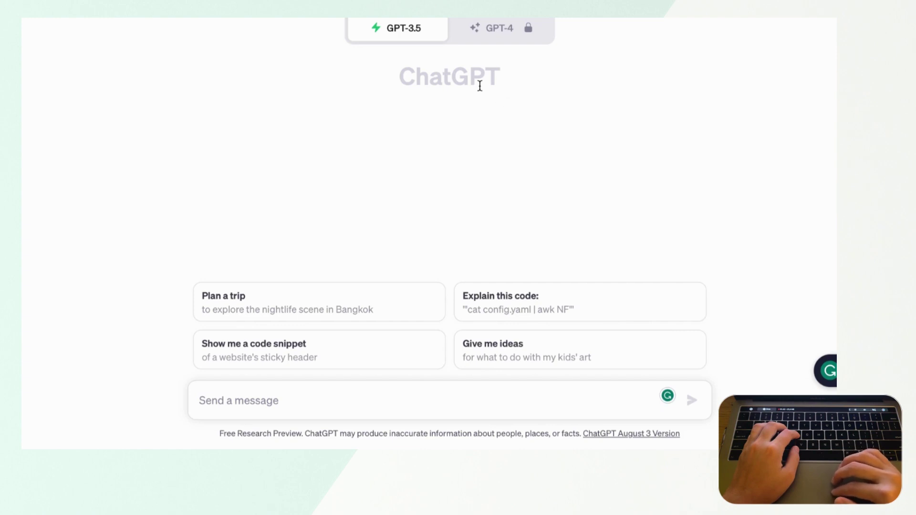
Step: Read the GPT-3.5 and GPT-4 model info cards in ChatGPT
mouse_move(389, 33)
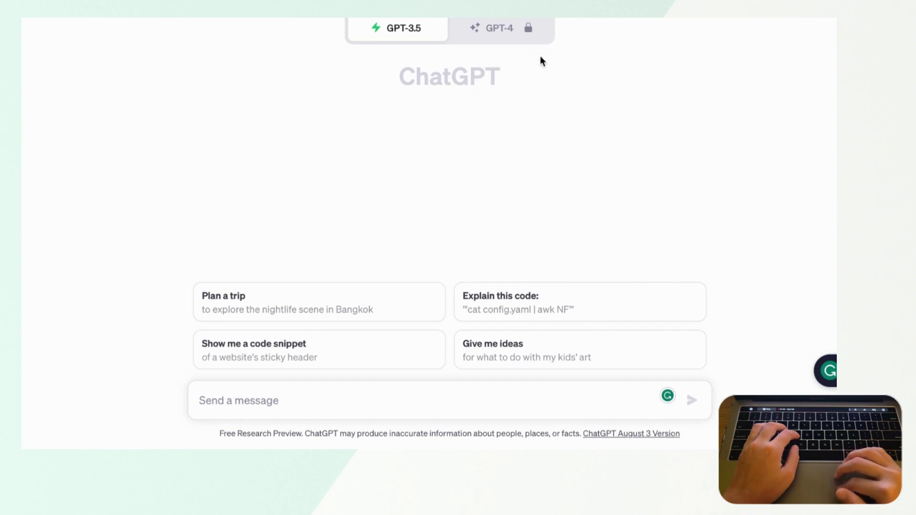
mouse_move(504, 44)
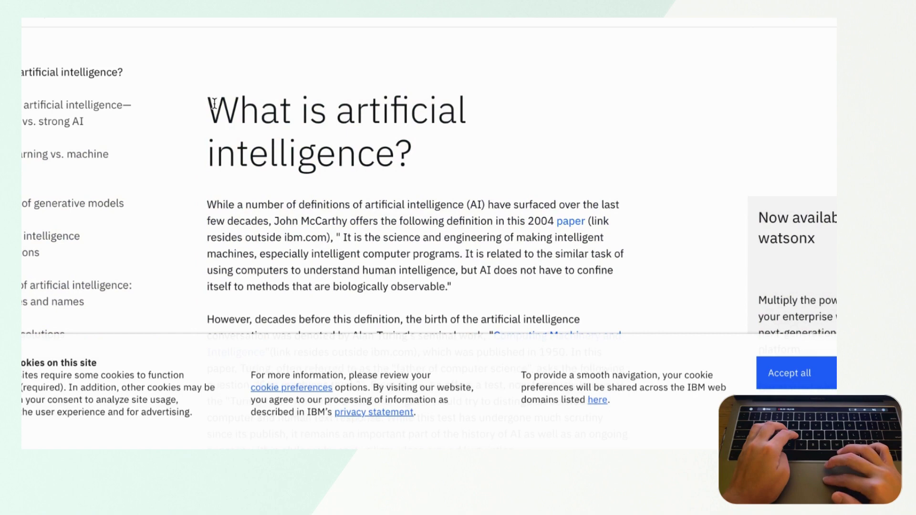
Step: Scroll the IBM 'What is artificial intelligence?' article text being copied into Notion
scroll(334, 315, down, 10)
scroll(334, 190, up, 12)
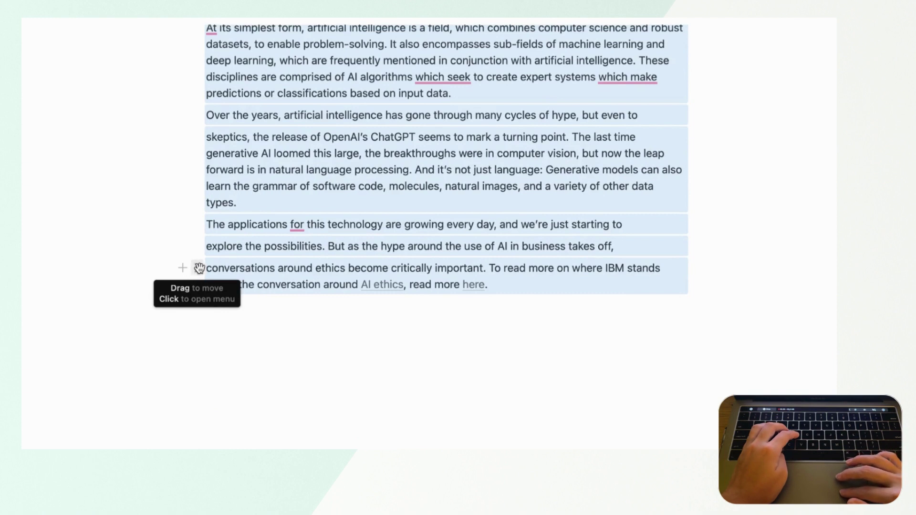
Step: Run Ask AI's Summarize on the pasted IBM article and insert the summary beneath it
click(198, 268)
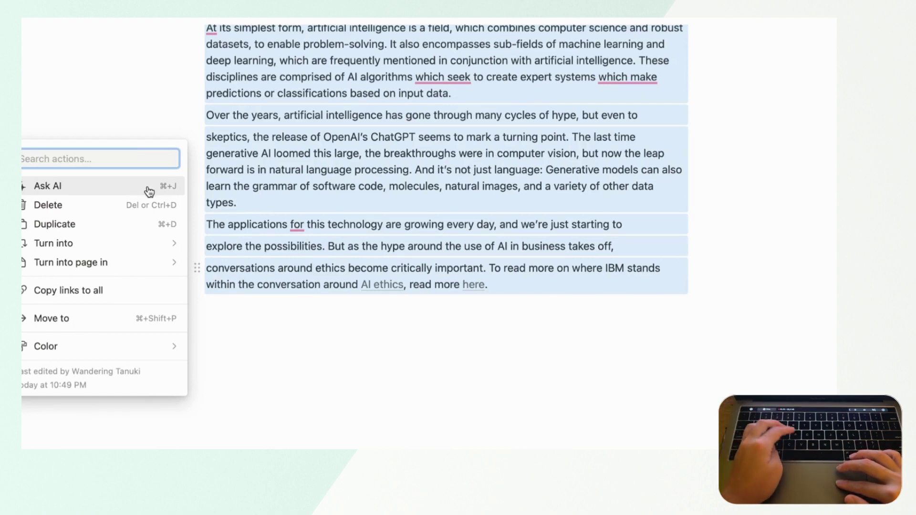
click(150, 188)
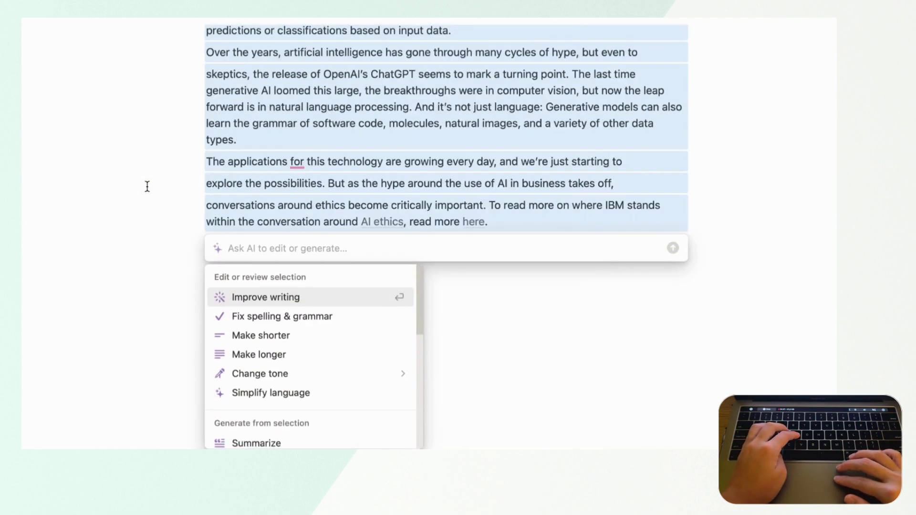
scroll(283, 297, down, 1)
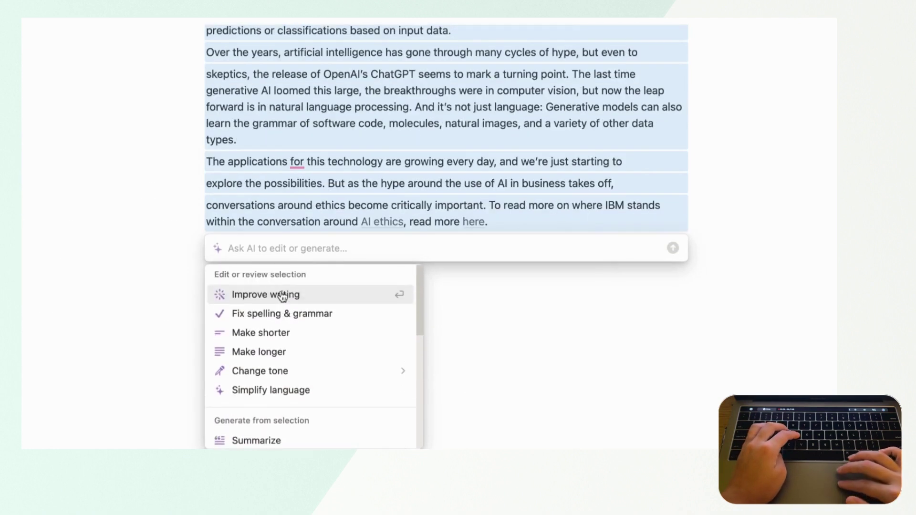
scroll(297, 355, down, 4)
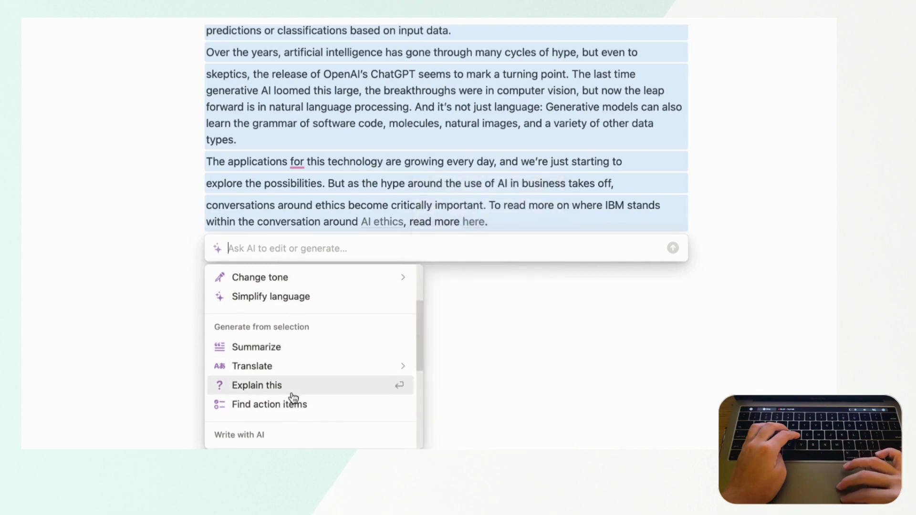
scroll(292, 401, down, 5)
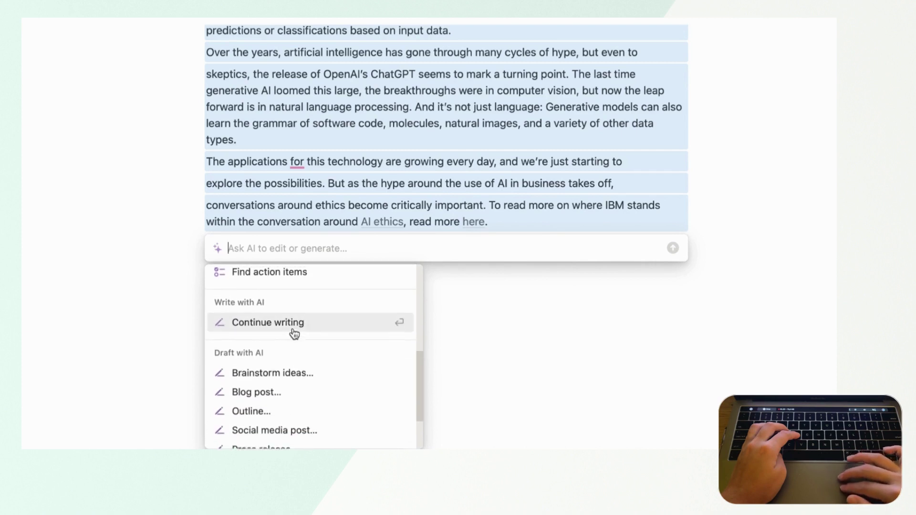
scroll(292, 330, up, 4)
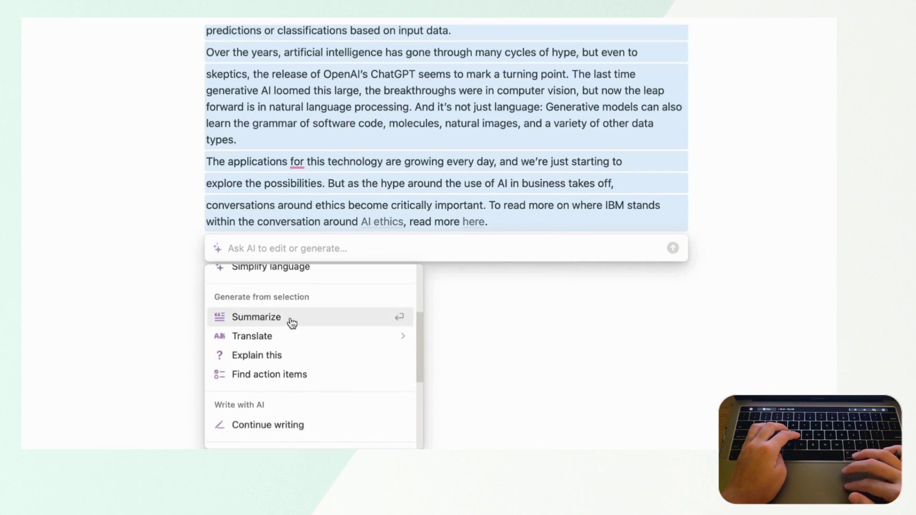
click(261, 323)
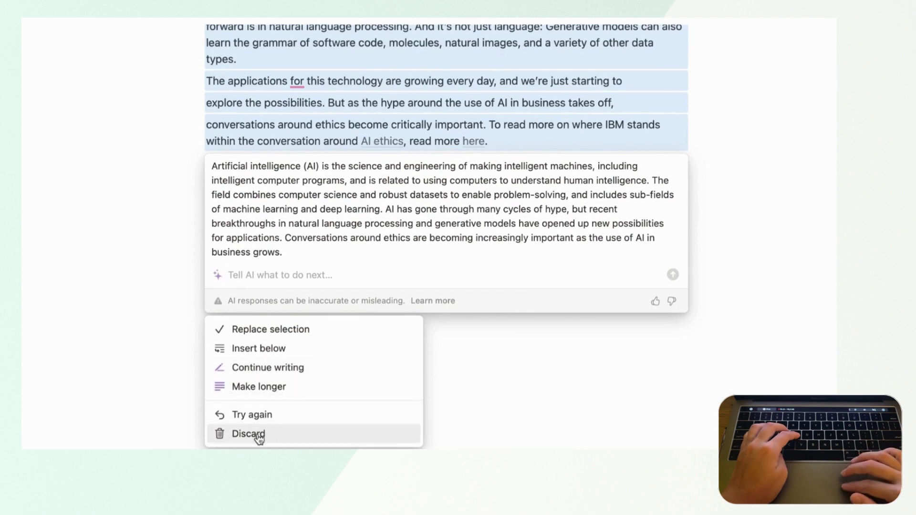
click(299, 352)
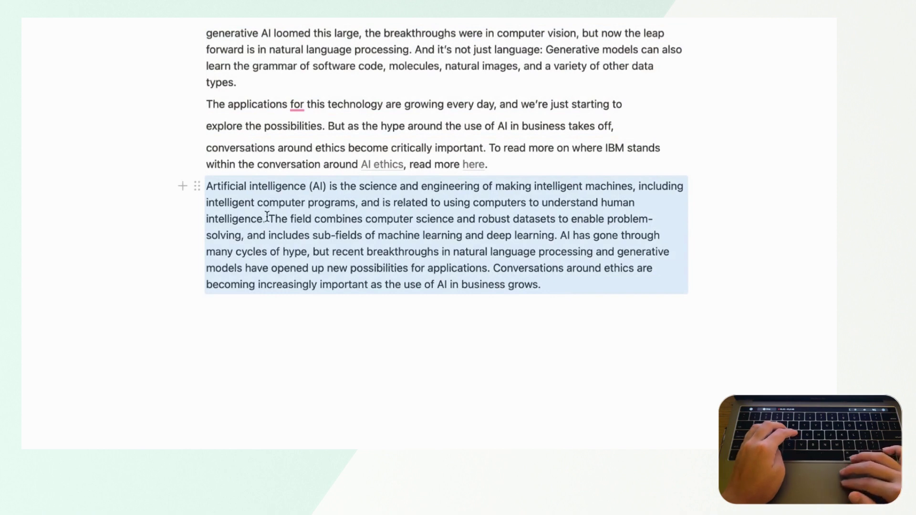
scroll(265, 215, up, 2)
scroll(297, 138, up, 1)
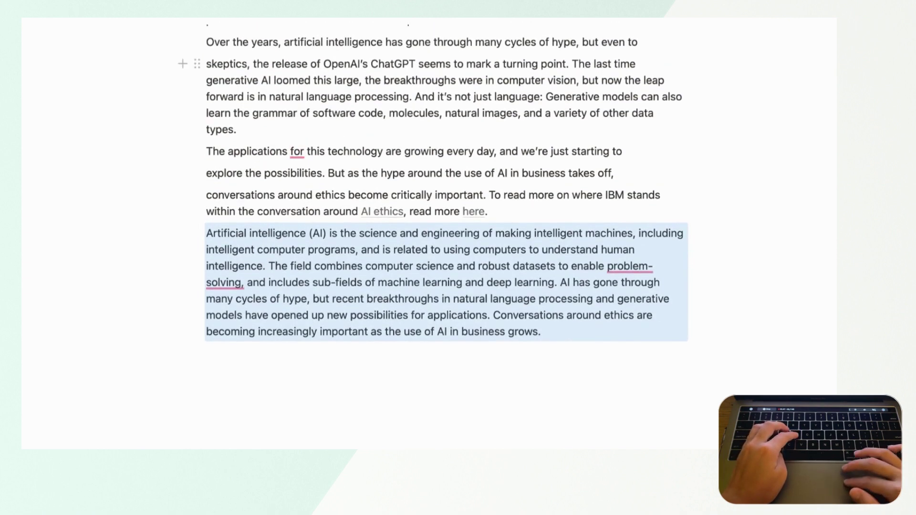
Step: In ChatGPT, paste the article and send it with the request 'Summarize this article'
mouse_move(393, 64)
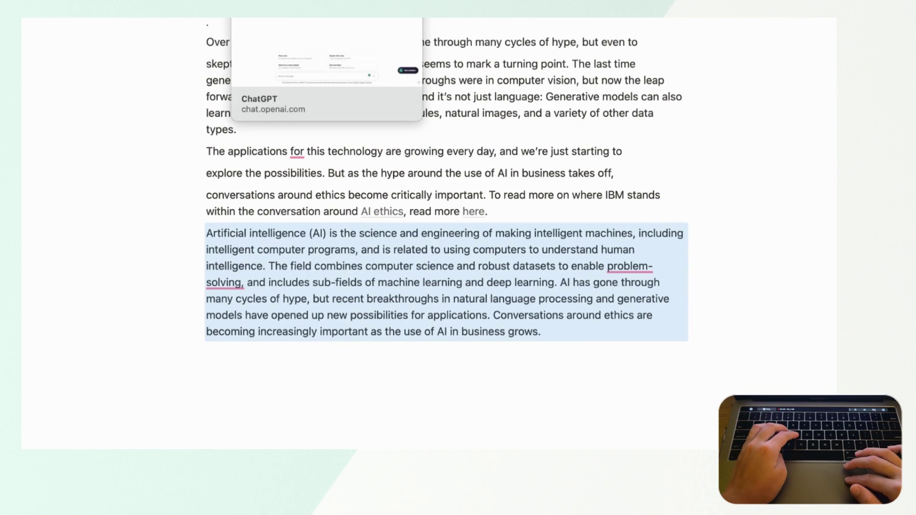
key(ctrl+Tab)
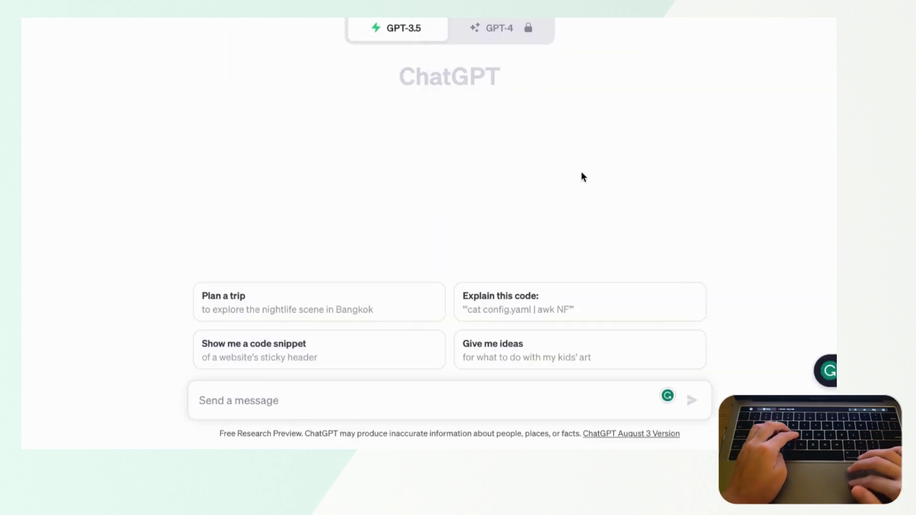
key(super+v)
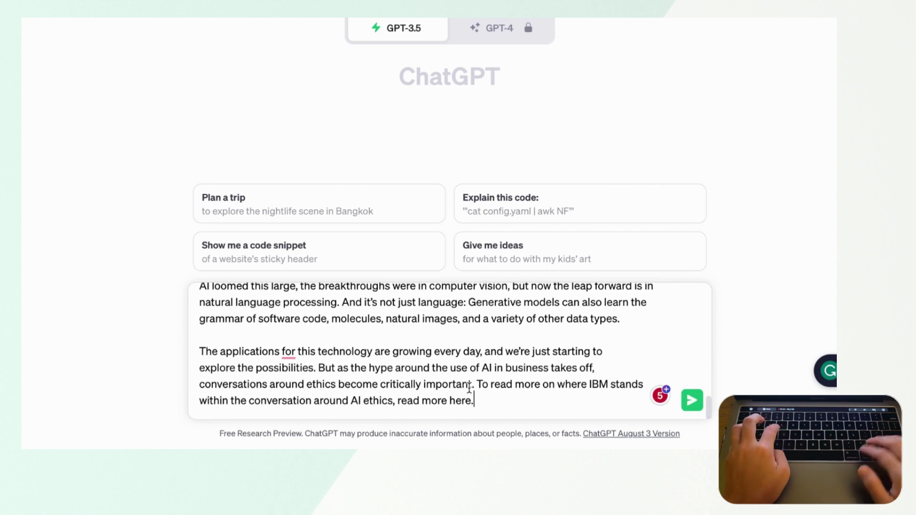
key(shift+Return)
key(shift+Return)
text(S)
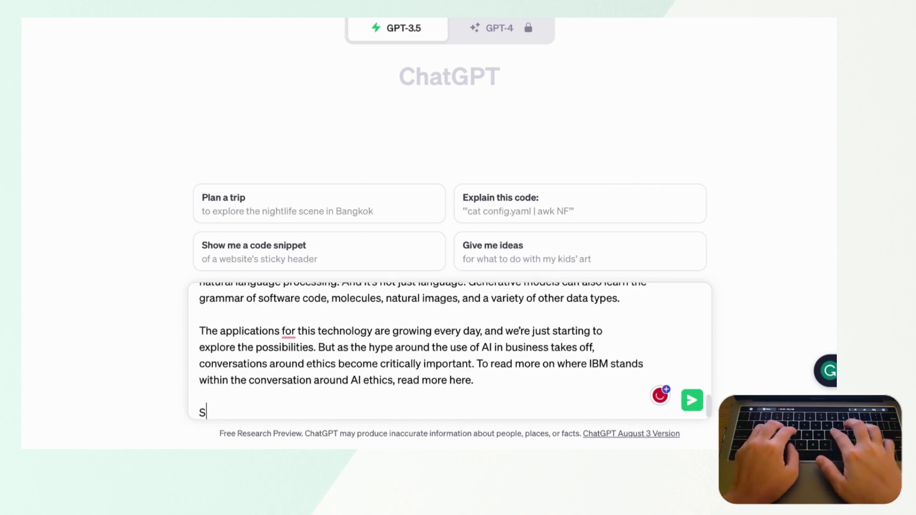
text(ummarize this ar)
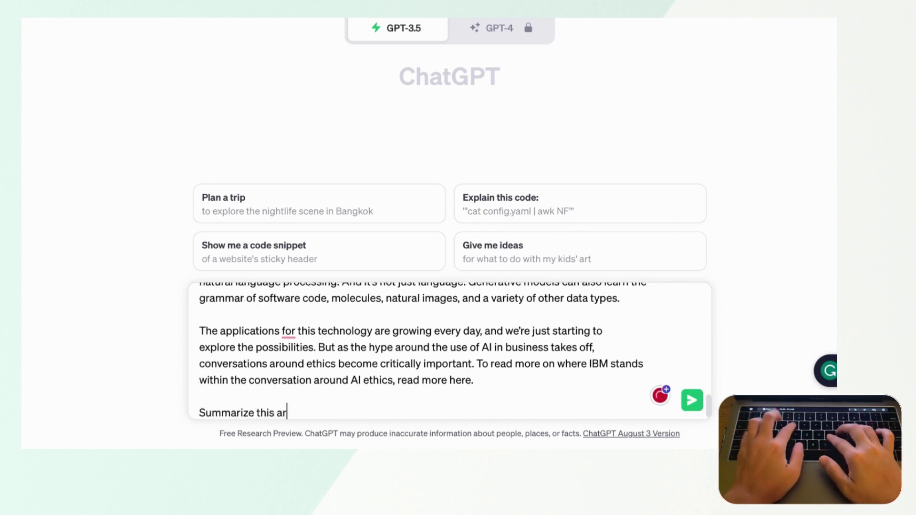
text(ticle)
key(Return)
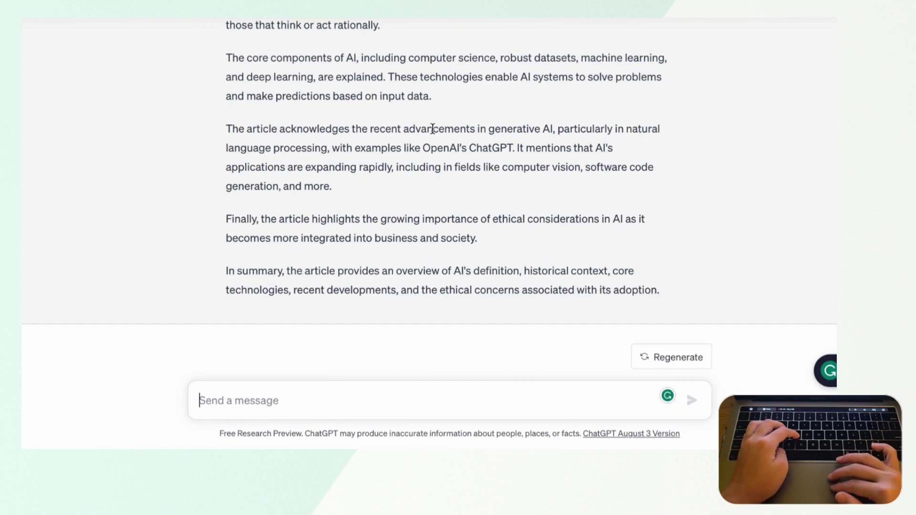
Step: Scroll through ChatGPT's summary of the article to its final paragraph
scroll(432, 129, up, 6)
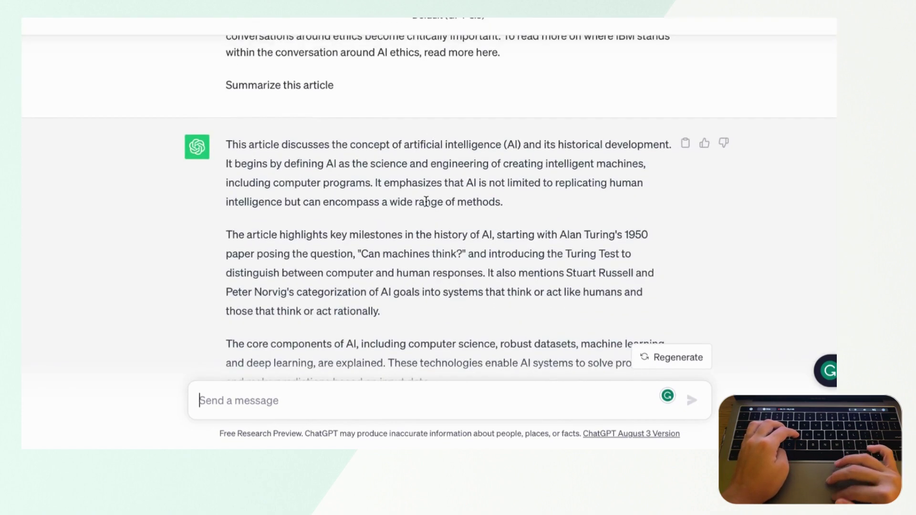
scroll(426, 201, down, 6)
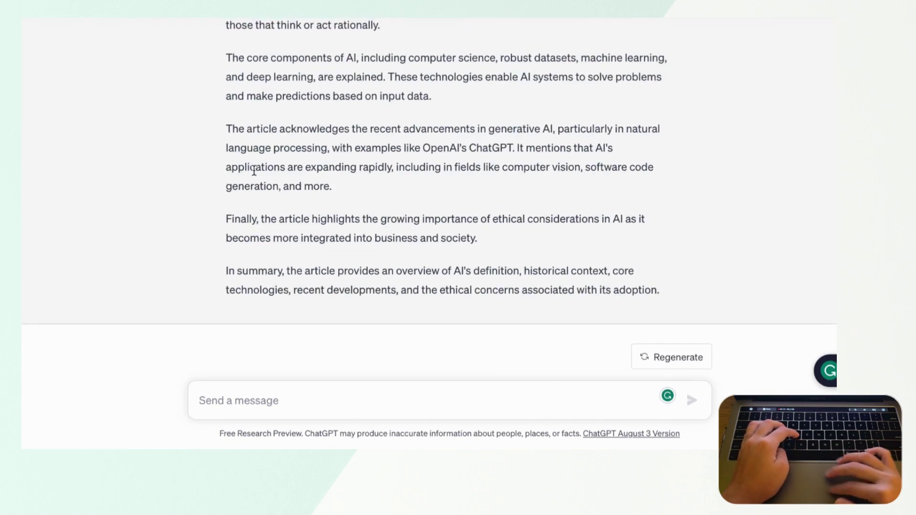
scroll(232, 139, up, 2)
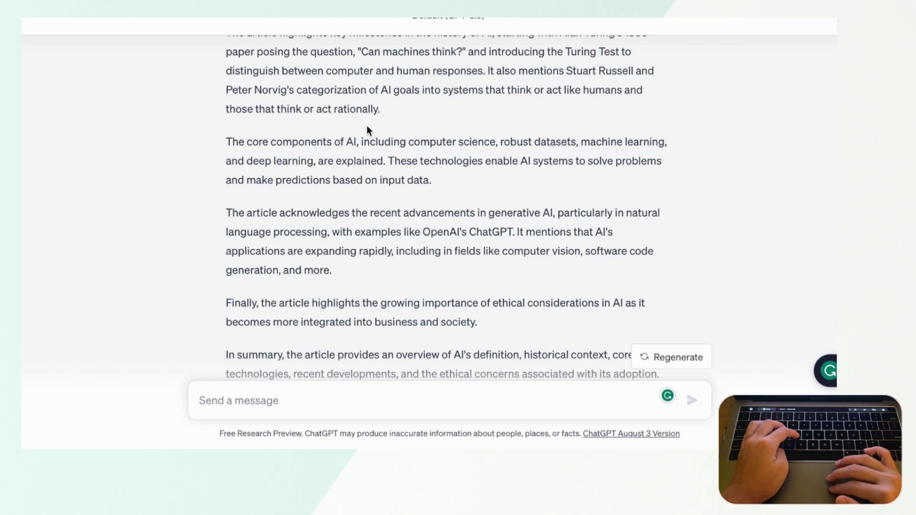
scroll(368, 130, up, 6)
scroll(368, 129, down, 2)
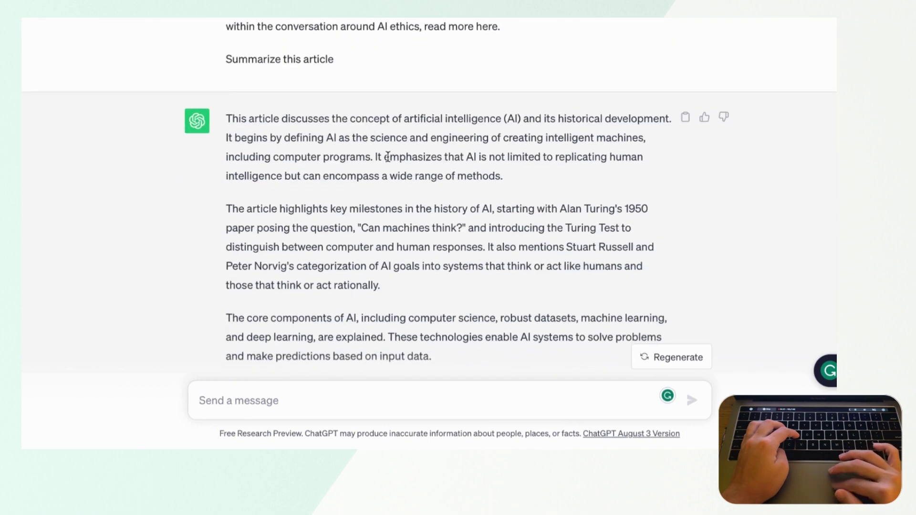
scroll(396, 170, down, 7)
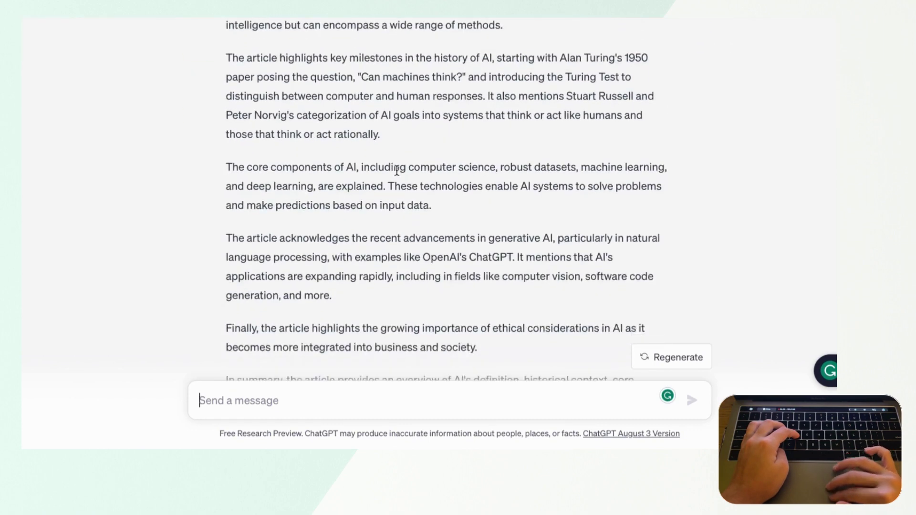
scroll(396, 170, up, 7)
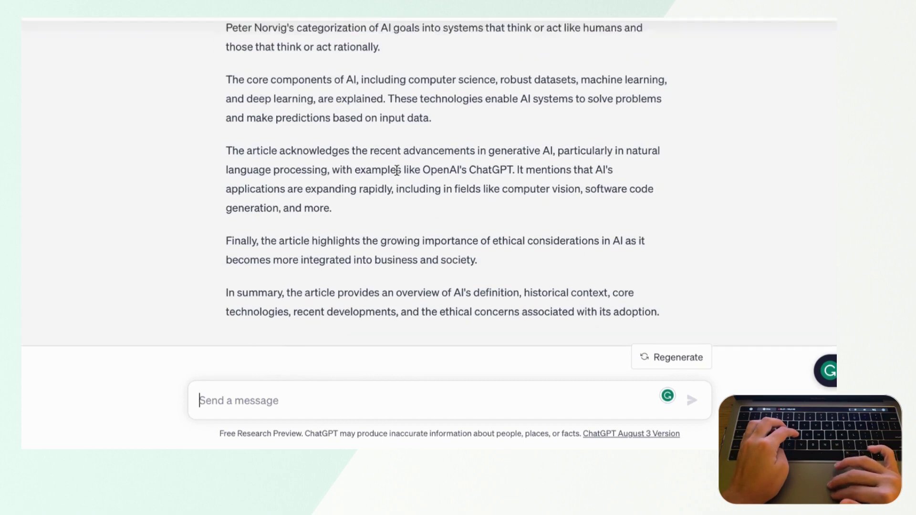
scroll(396, 170, down, 7)
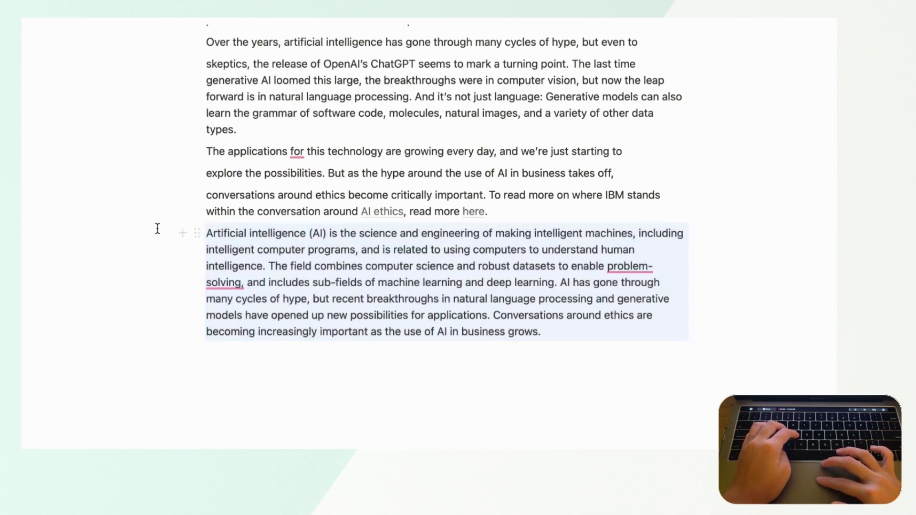
Step: Select the AI summary paragraph below the IBM article and delete it
drag(157, 228, 289, 332)
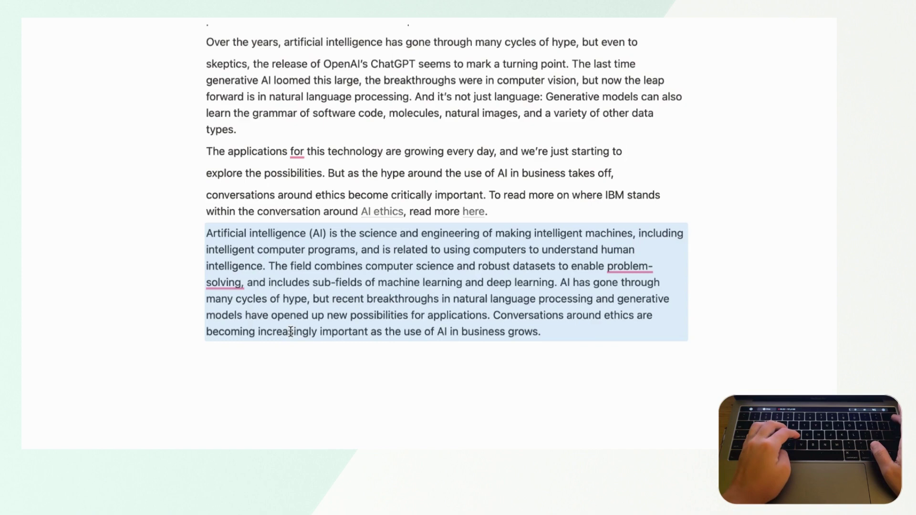
key(BackSpace)
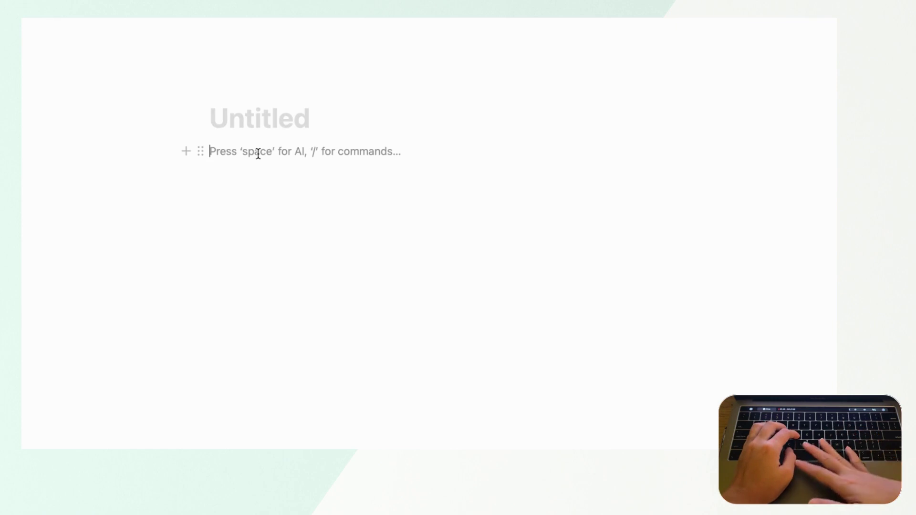
Step: Start a Notion AI blog-post prompt with /ai, completing it 'Artificial Intelligence in 500-750 words.'
text(/ai)
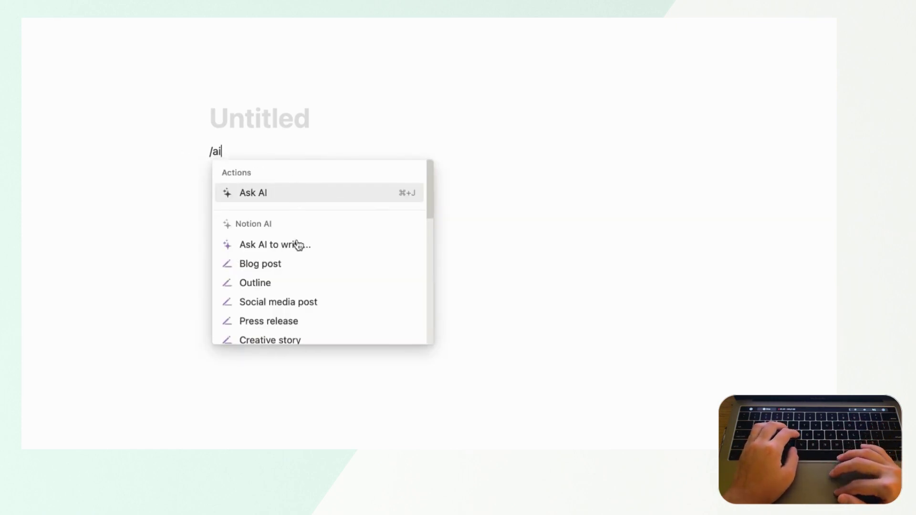
click(293, 263)
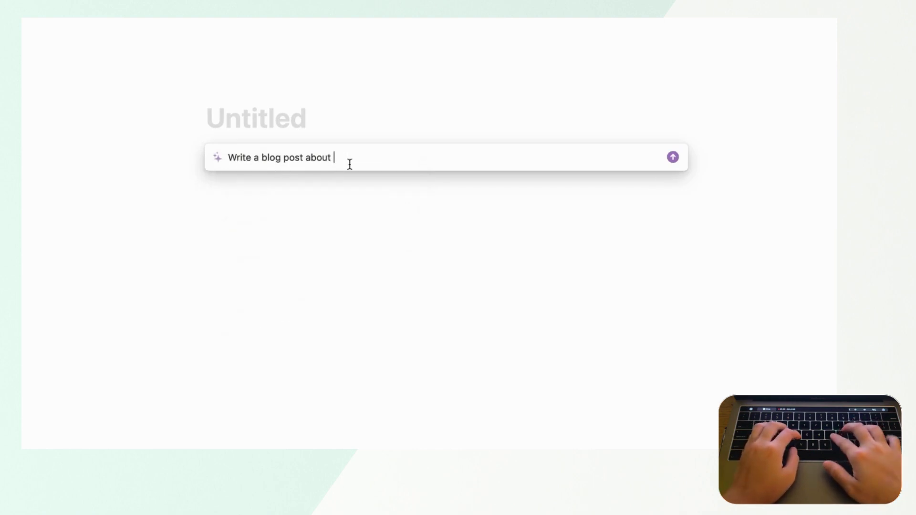
text(Artificial Intelligence)
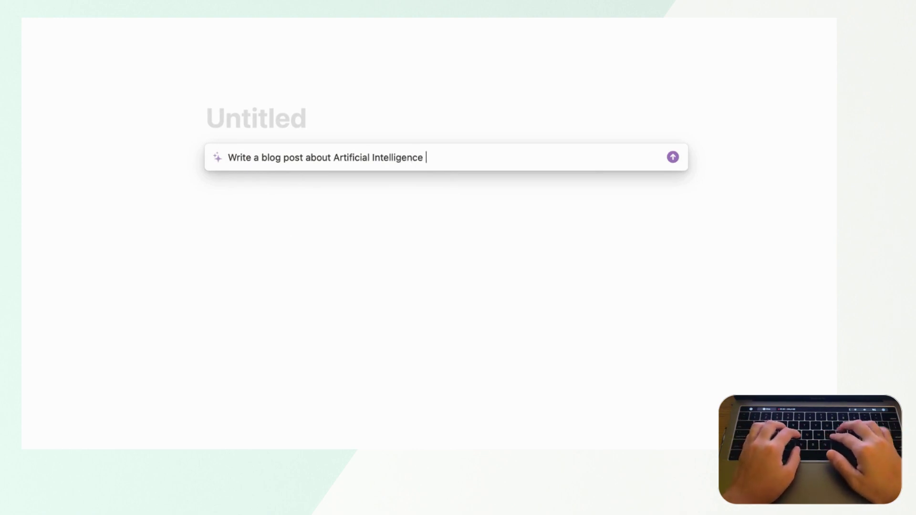
text( in 500-75)
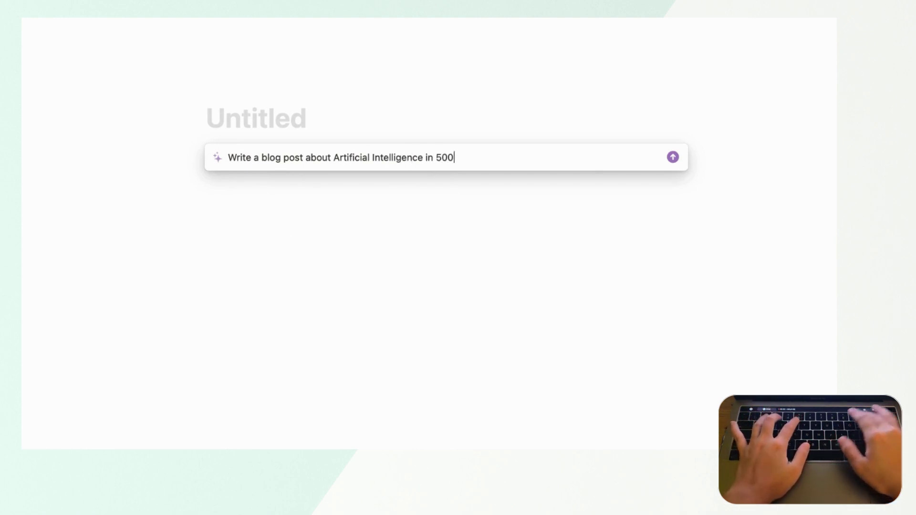
text(0 words.)
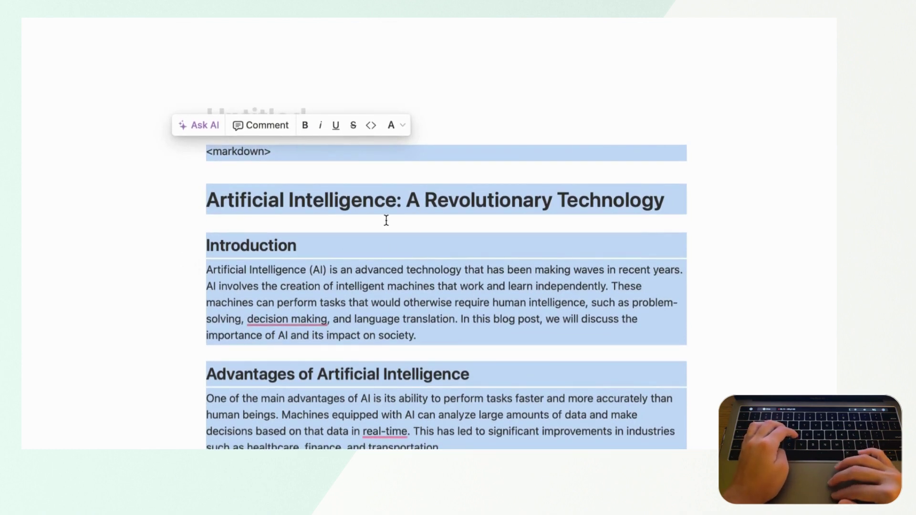
Step: In ChatGPT, type 'Write a blog post about Artificial Intelligence in 500-750 words.', correcting 'Artficial'
key(super+Tab)
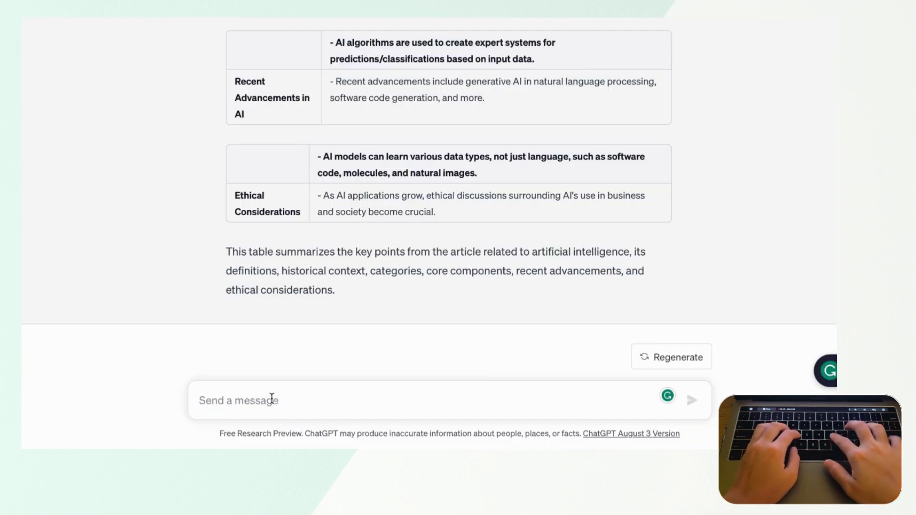
text(W)
text(rite an artic)
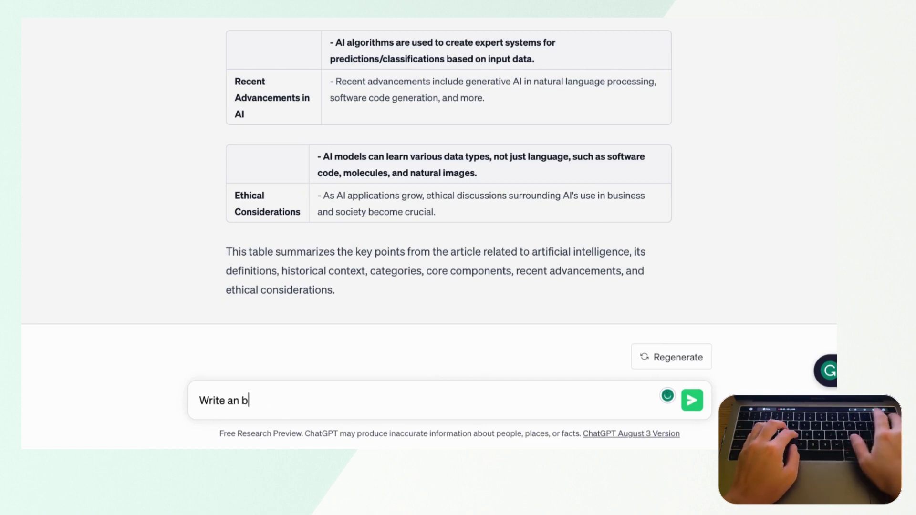
text(blog post a)
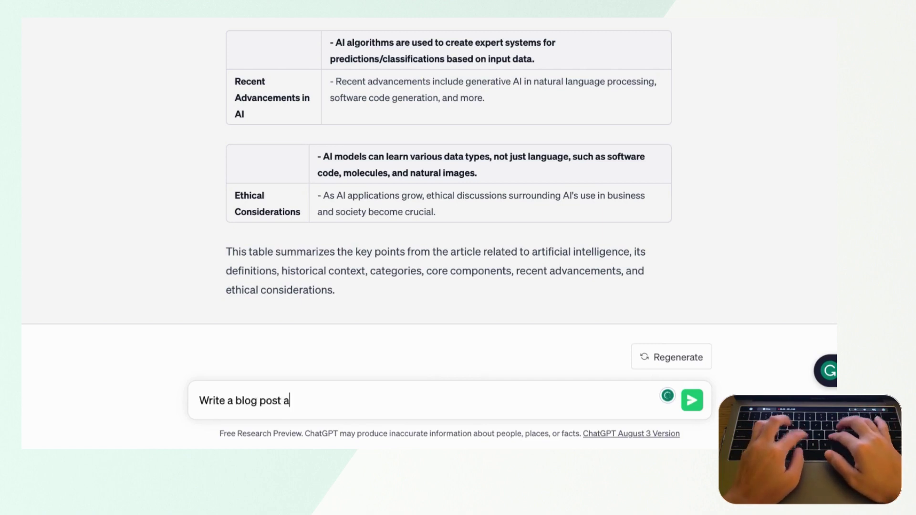
text(bout Artficia)
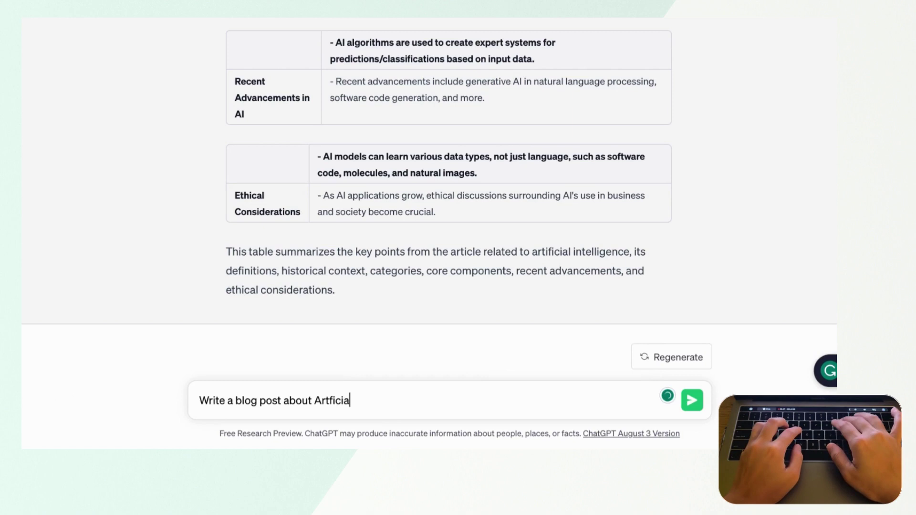
text(l I)
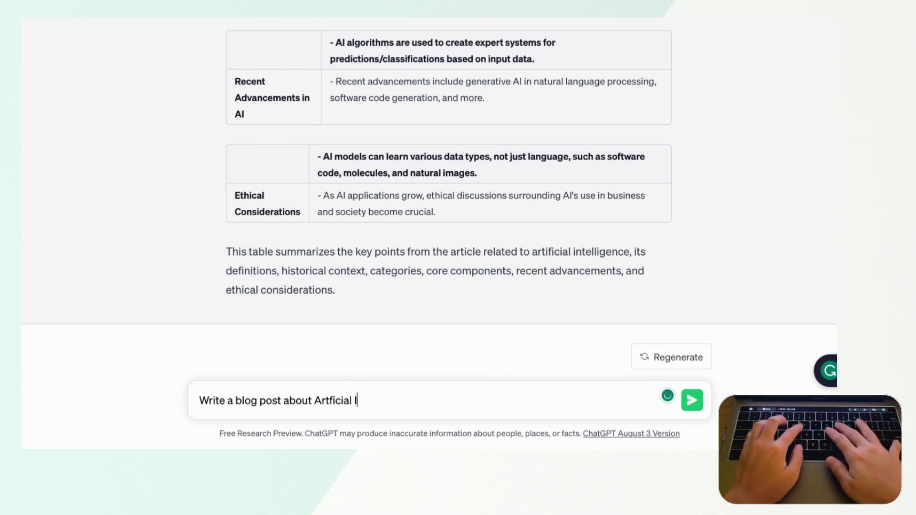
text(ntelligence)
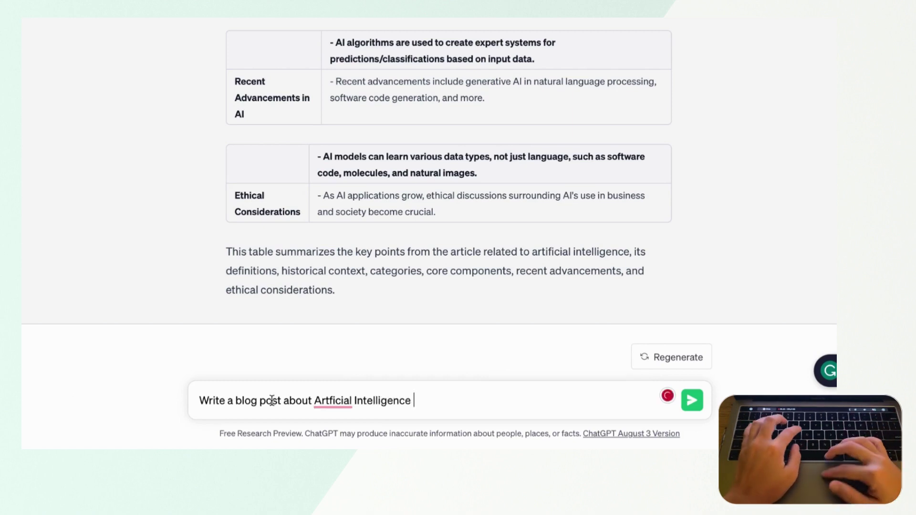
mouse_move(351, 395)
click(337, 301)
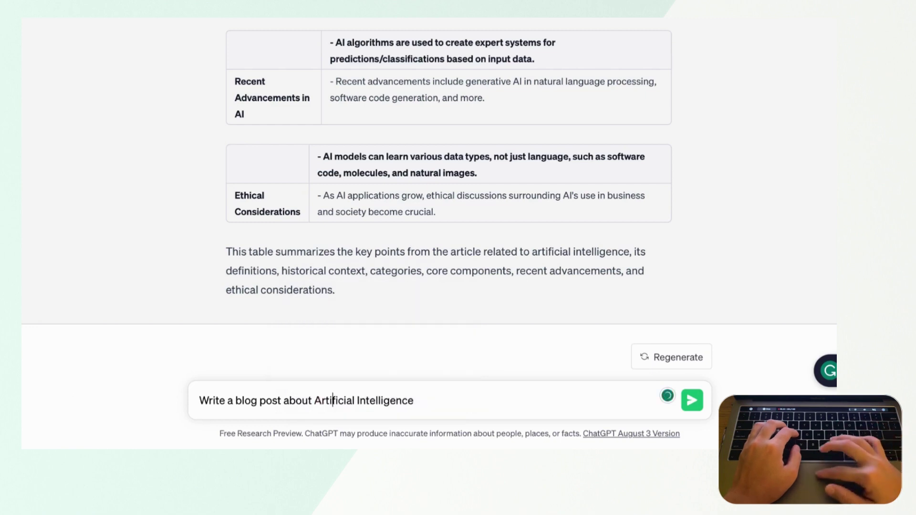
text(in )
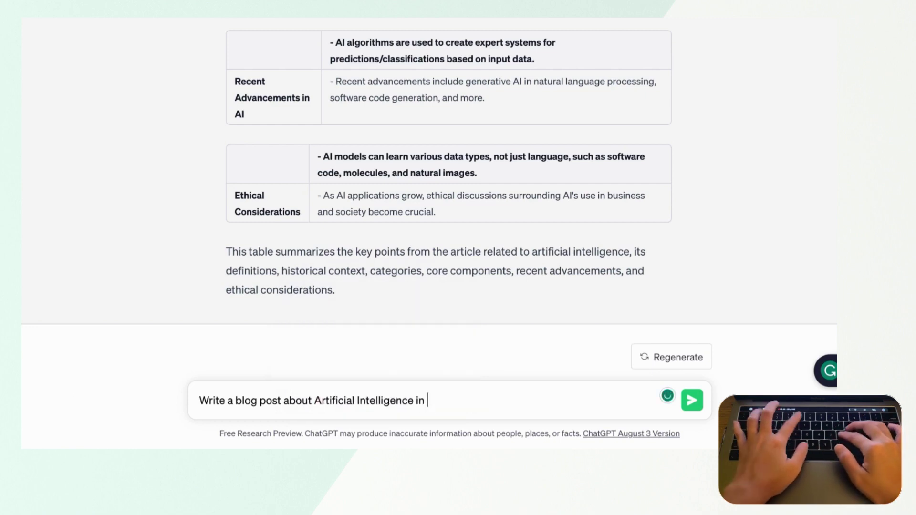
text(500-750 words)
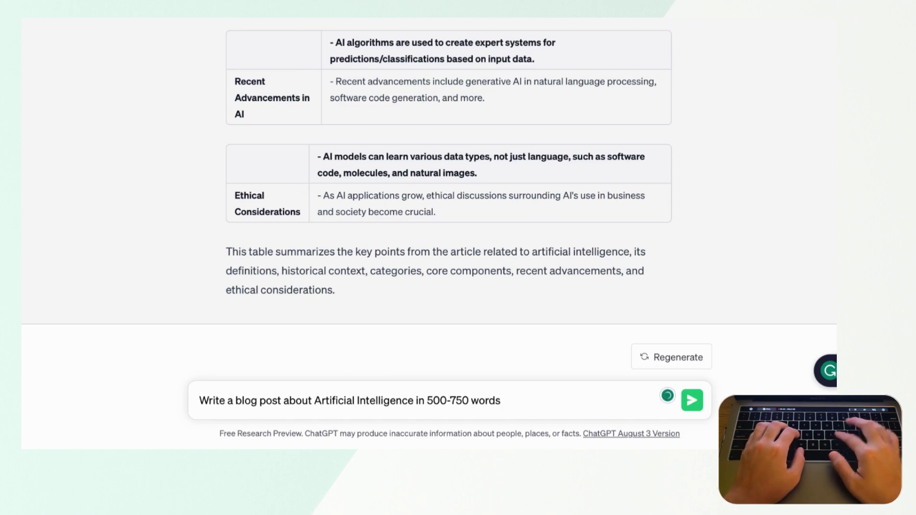
text(.)
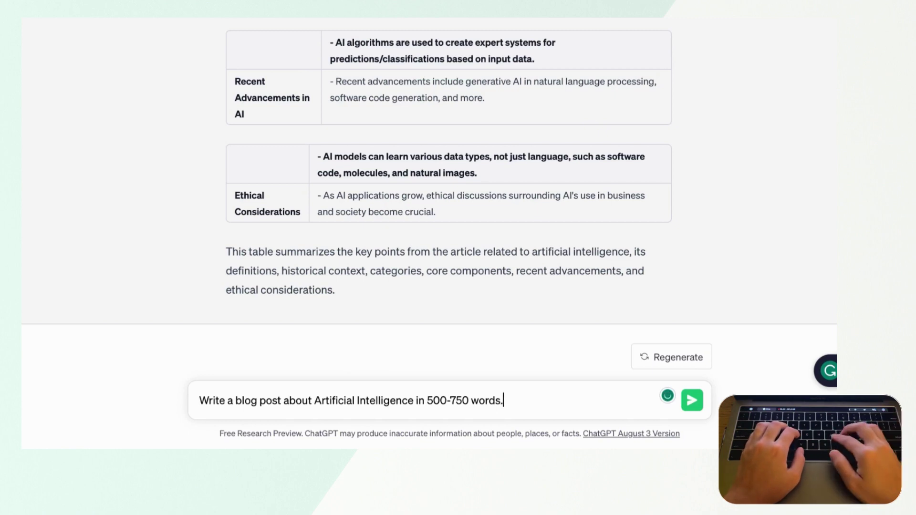
Step: Send the blog post request and scroll through ChatGPT's 'Unraveling the Wonders of Artificial Intelligence' post
key(Return)
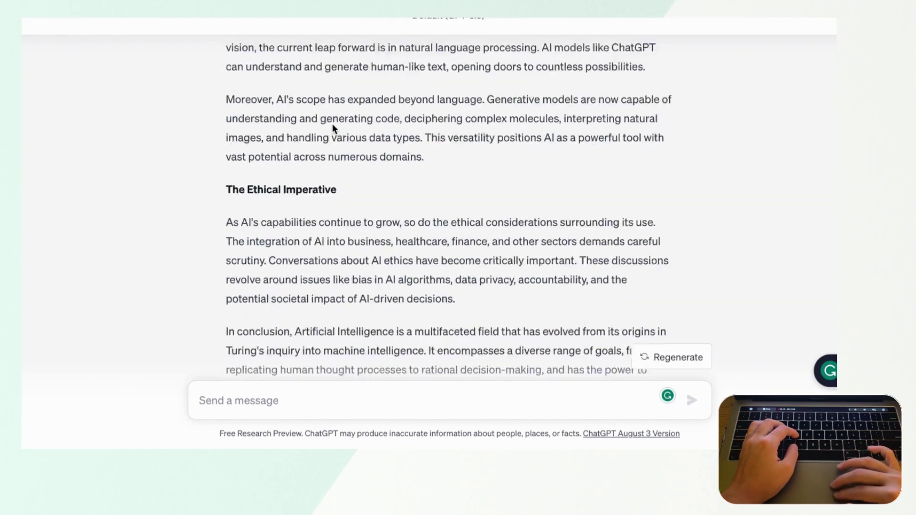
scroll(332, 127, up, 20)
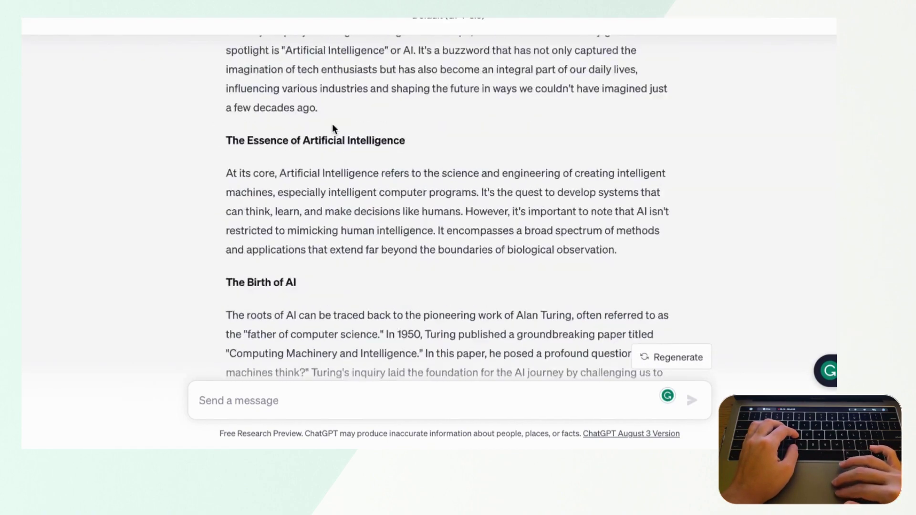
scroll(333, 128, up, 5)
scroll(332, 128, down, 3)
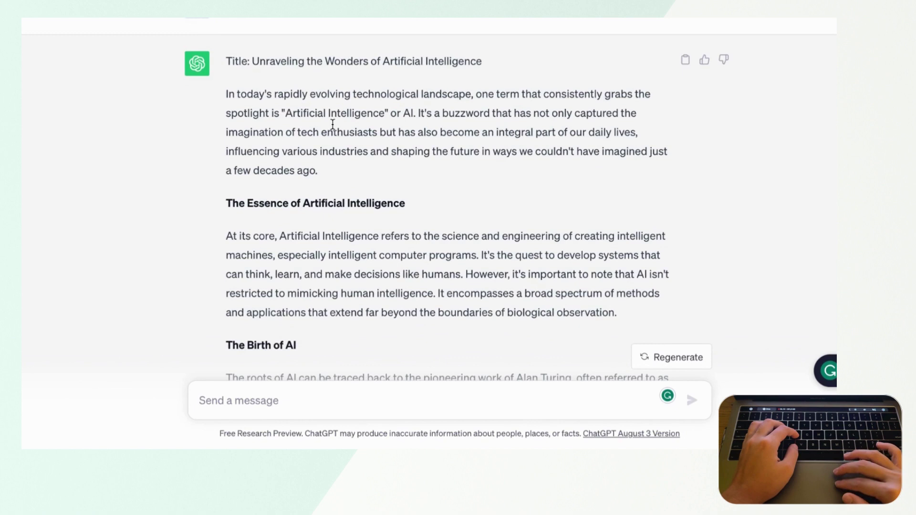
scroll(343, 168, down, 1)
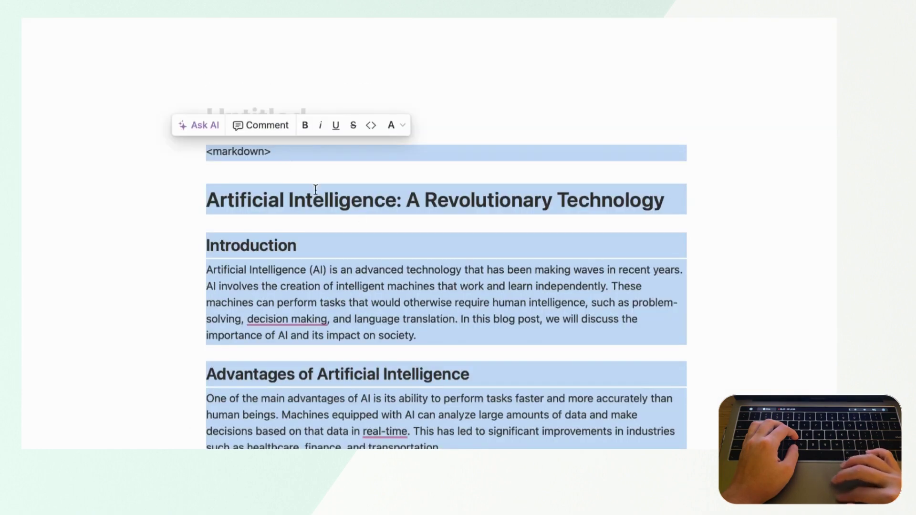
Step: Deselect Notion's AI-generated blog post and scroll through it to review
click(360, 196)
scroll(361, 196, down, 5)
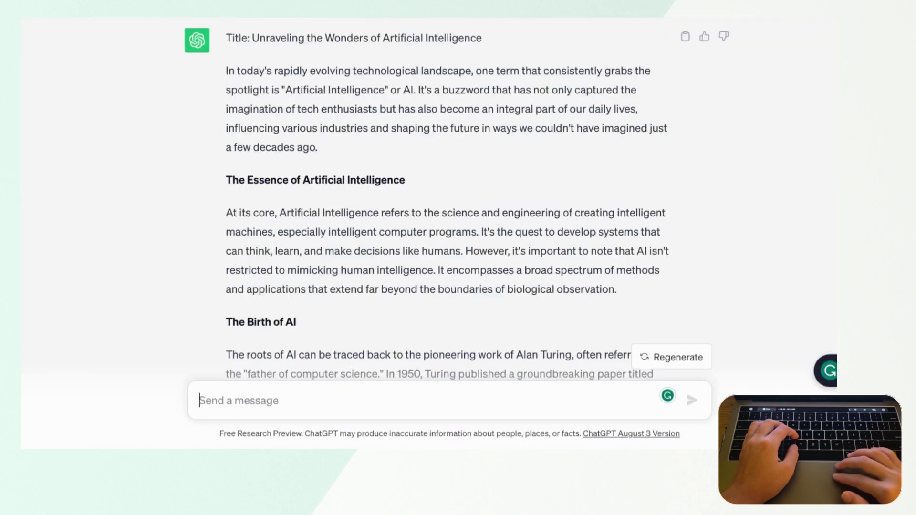
Step: Scroll through ChatGPT's blog post to compare it against Notion's version
scroll(394, 120, up, 7)
scroll(394, 122, down, 7)
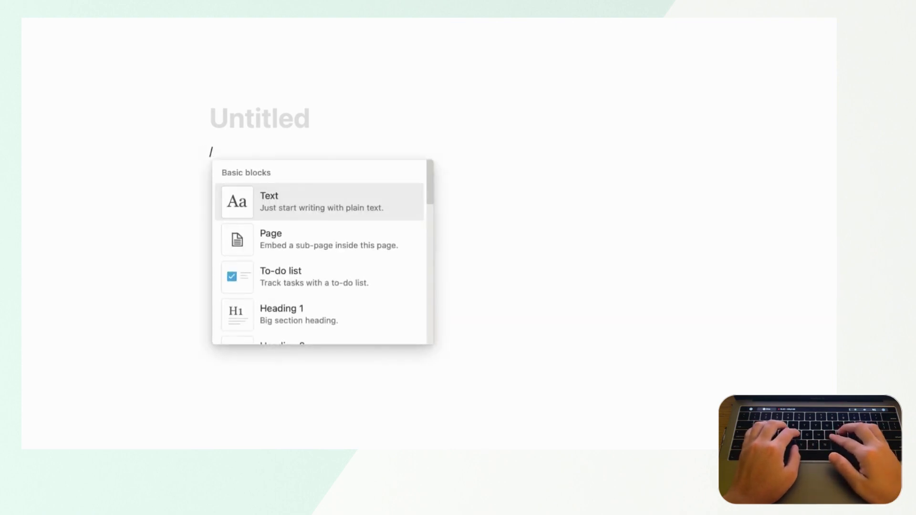
Step: Insert a new empty table database via /table and title it 'Resources'
text(able)
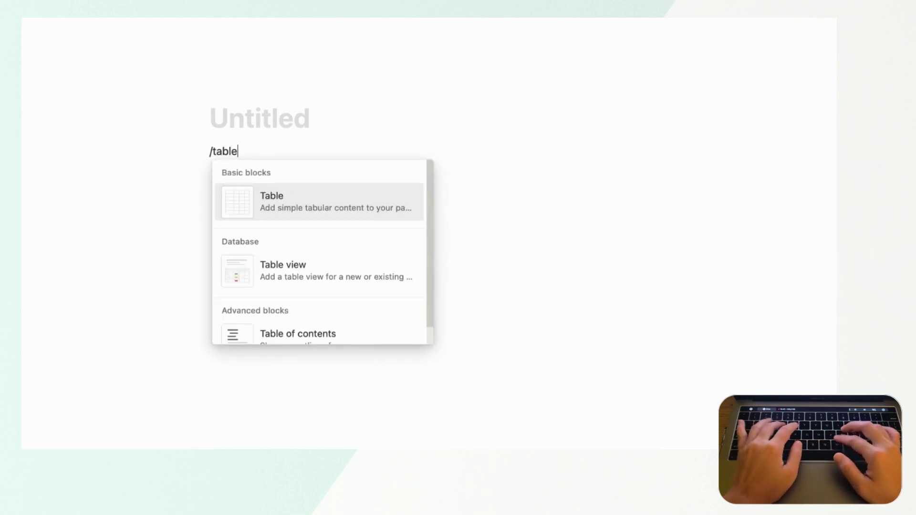
click(286, 273)
click(545, 281)
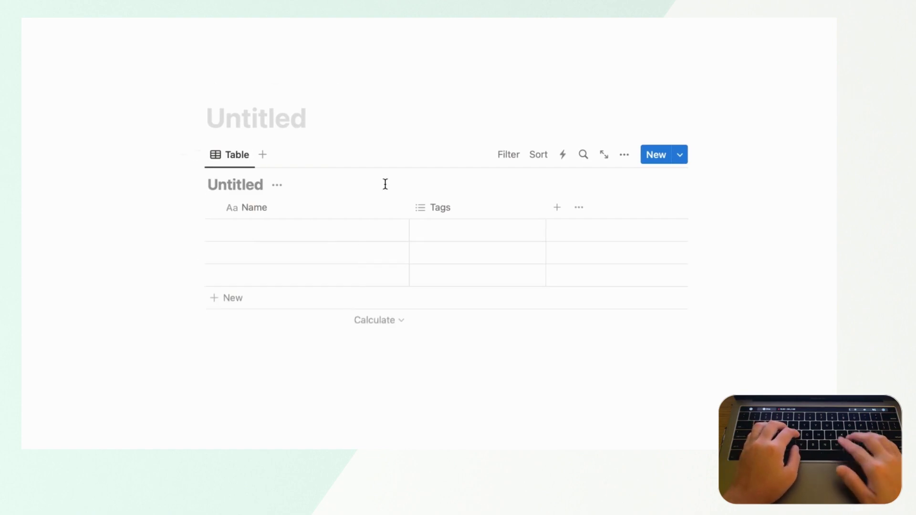
text(Reso)
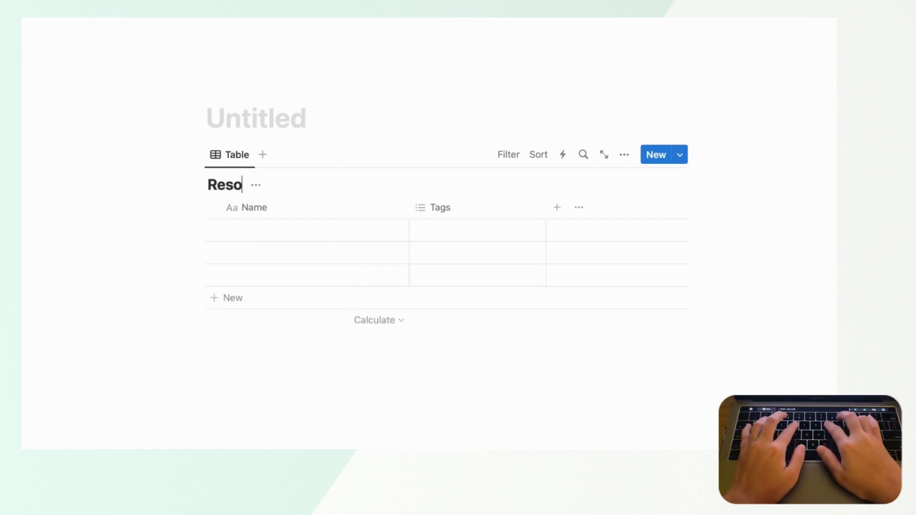
text(urces)
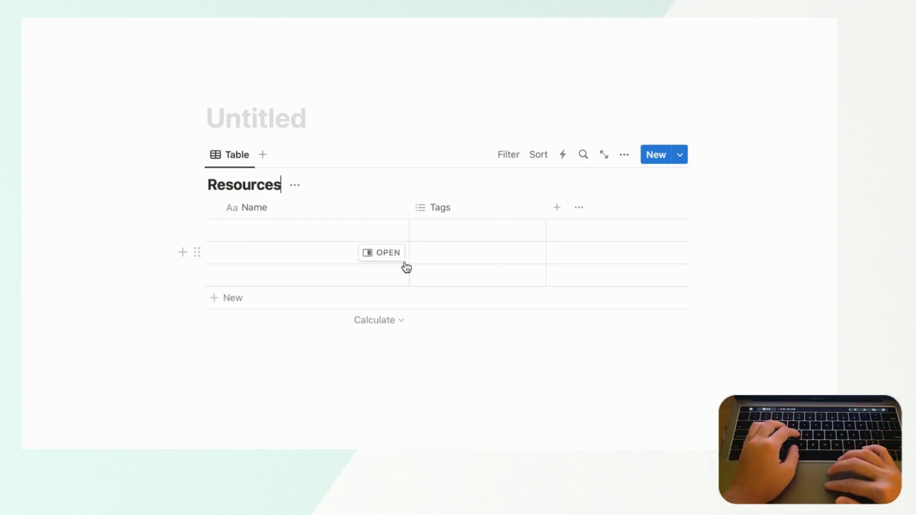
Step: Add an AI summary column to the Resources table, then open the first row's page
click(558, 209)
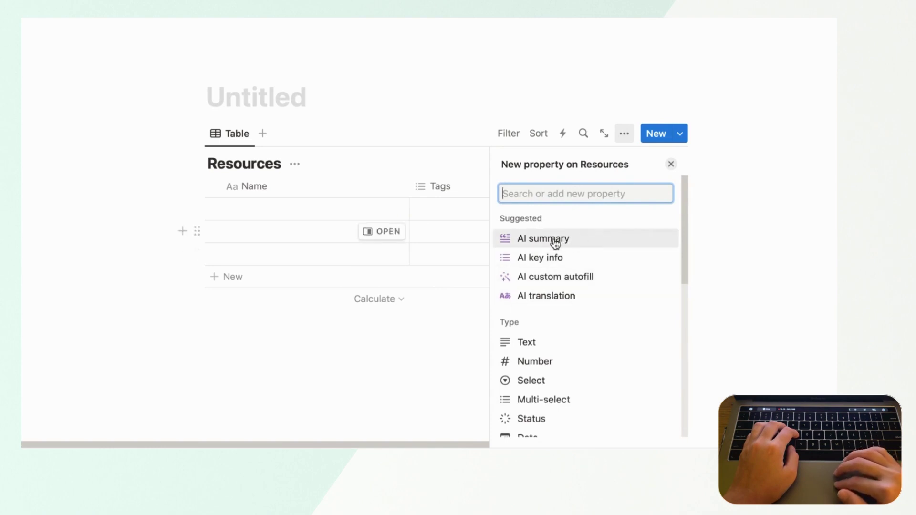
click(568, 245)
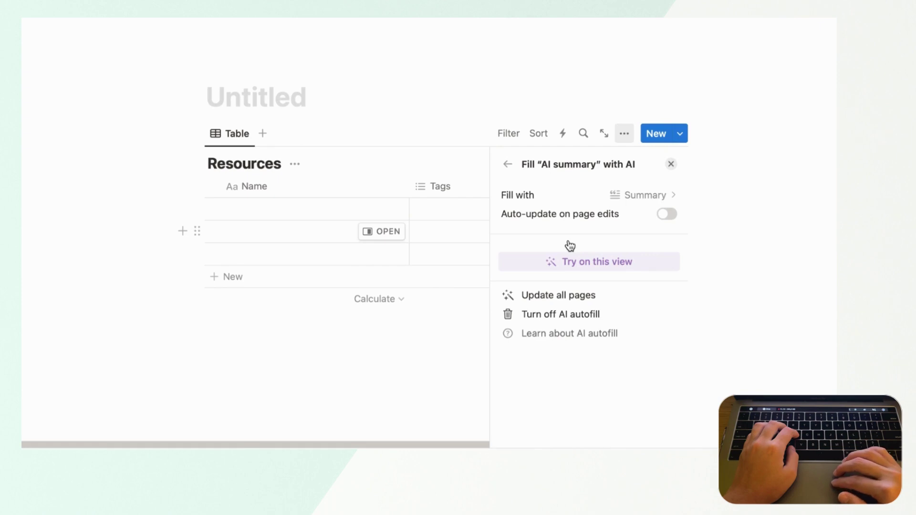
click(671, 164)
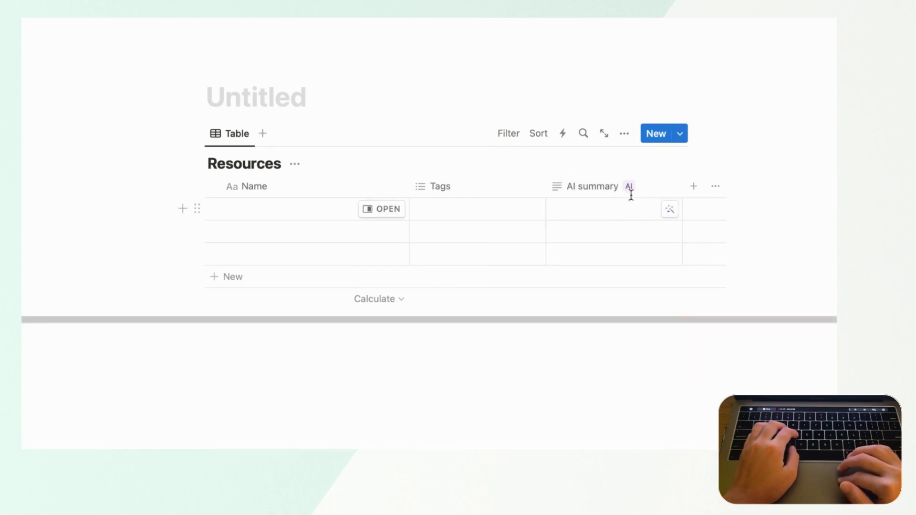
click(388, 214)
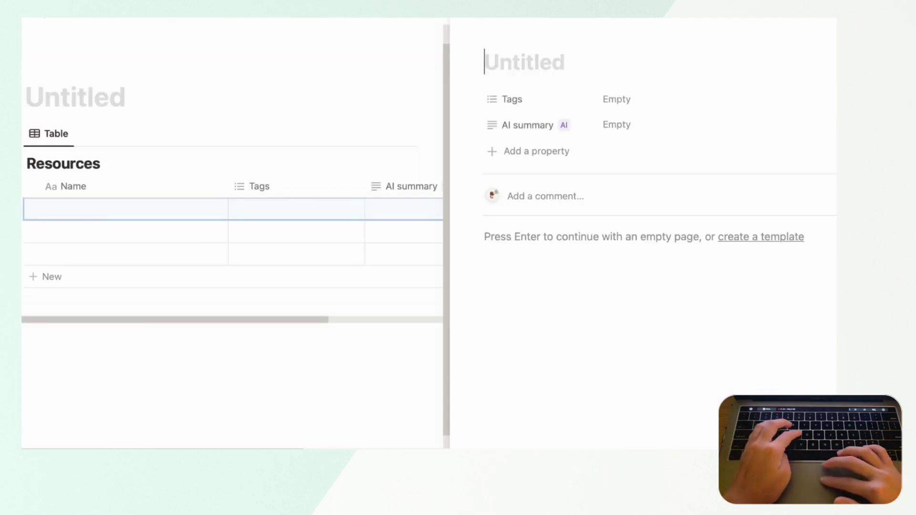
Step: Paste the IBM article, title the page 'What is artificial intelligence', and generate its AI summary
click(524, 239)
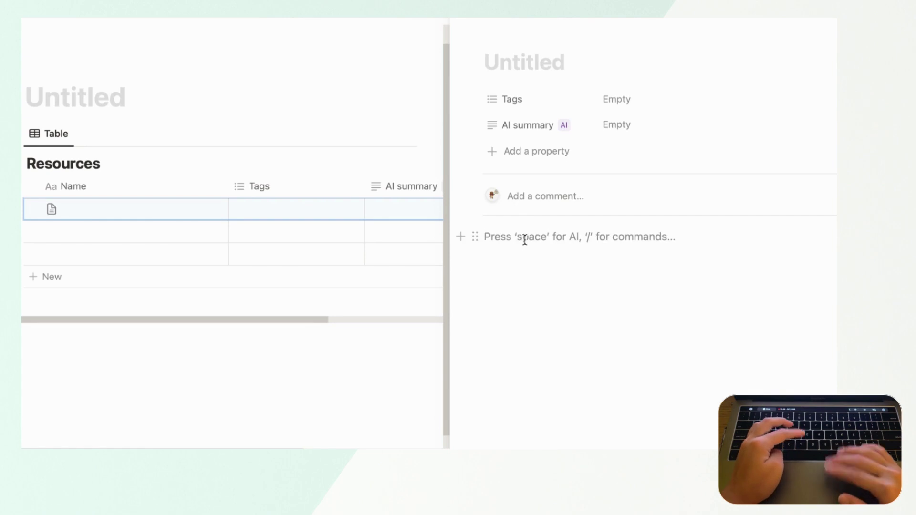
key(super+v)
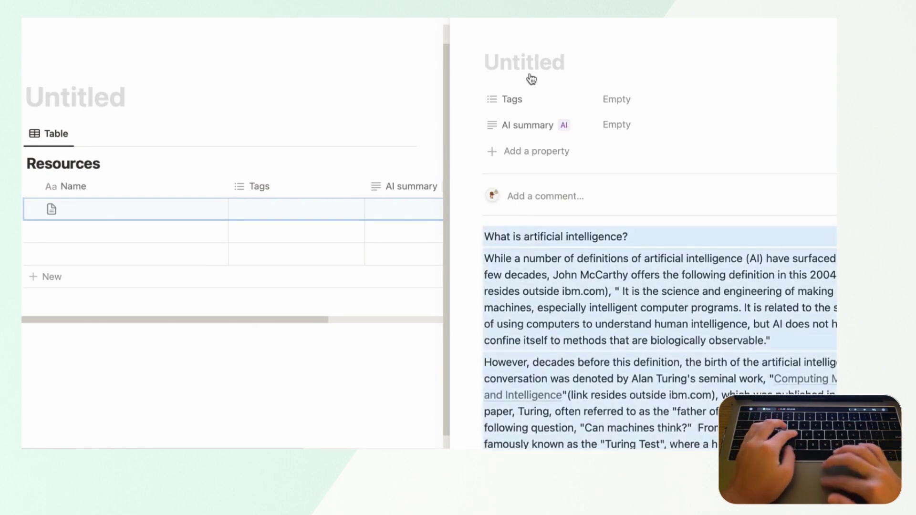
click(528, 60)
text(What is )
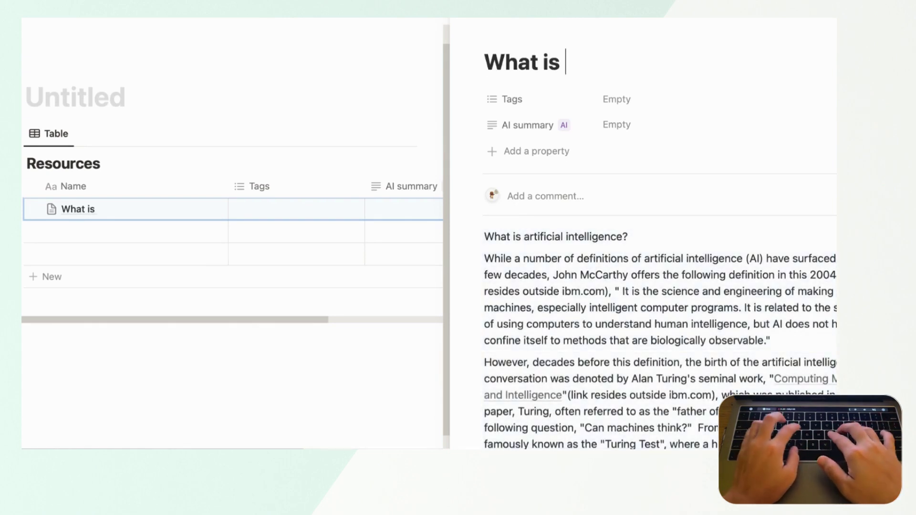
text(artificial intell)
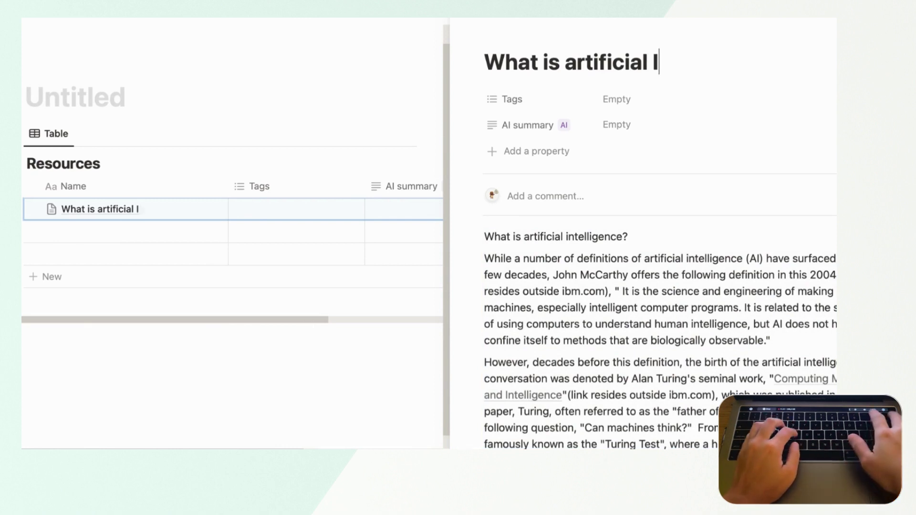
text(igence)
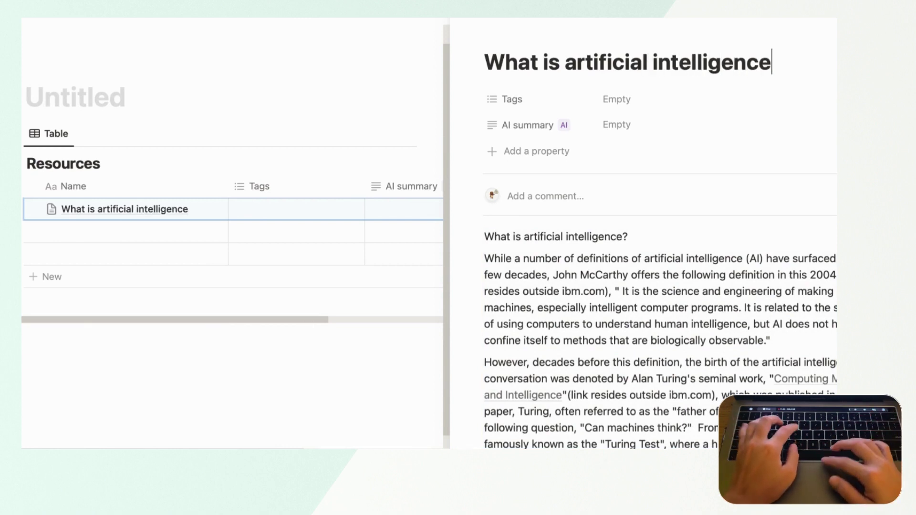
click(645, 134)
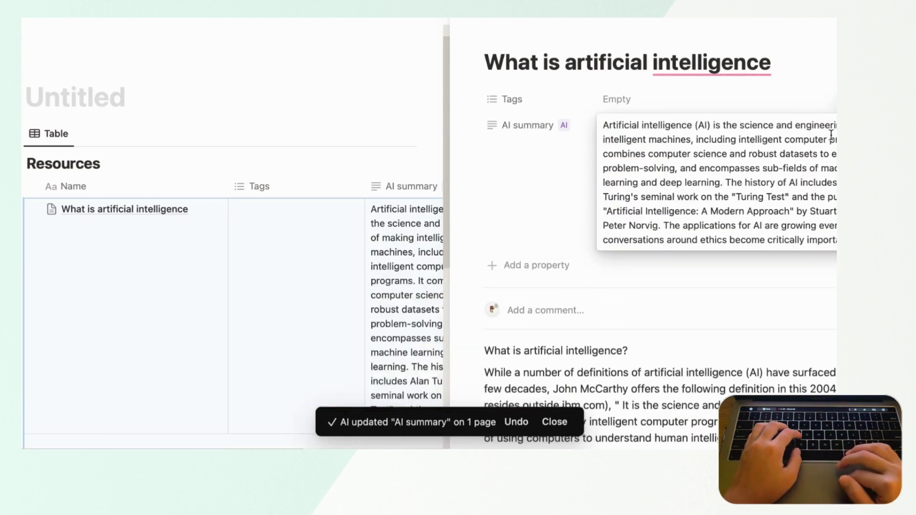
Step: Close the side peek and read the article's generated summary in the AI summary column
click(463, 28)
scroll(544, 177, down, 5)
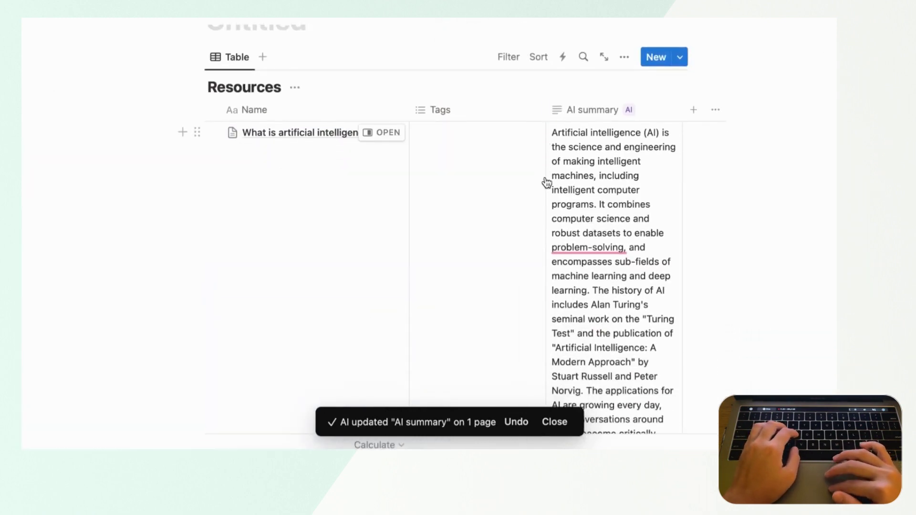
scroll(581, 224, up, 5)
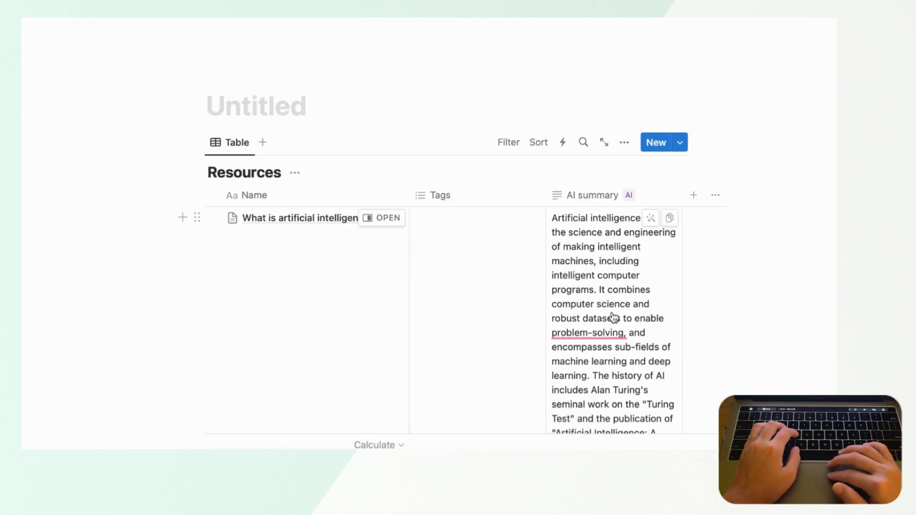
scroll(632, 415, down, 3)
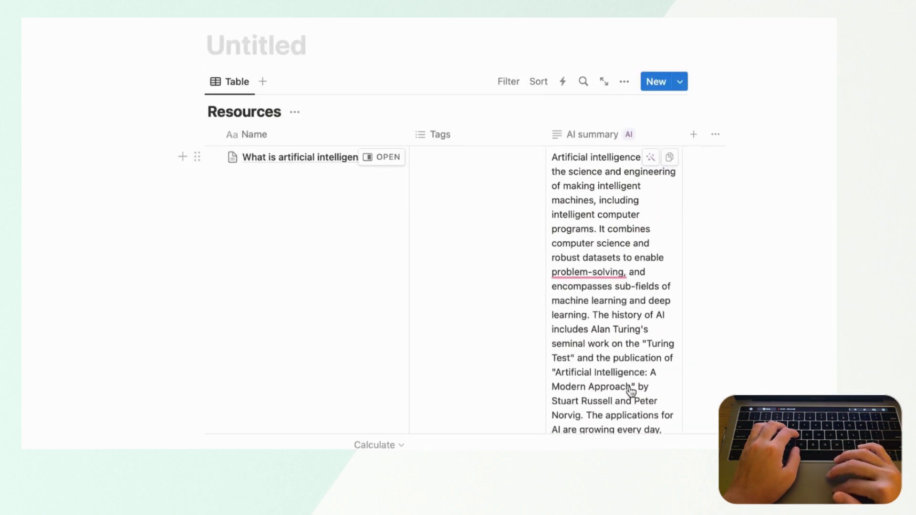
scroll(627, 377, down, 4)
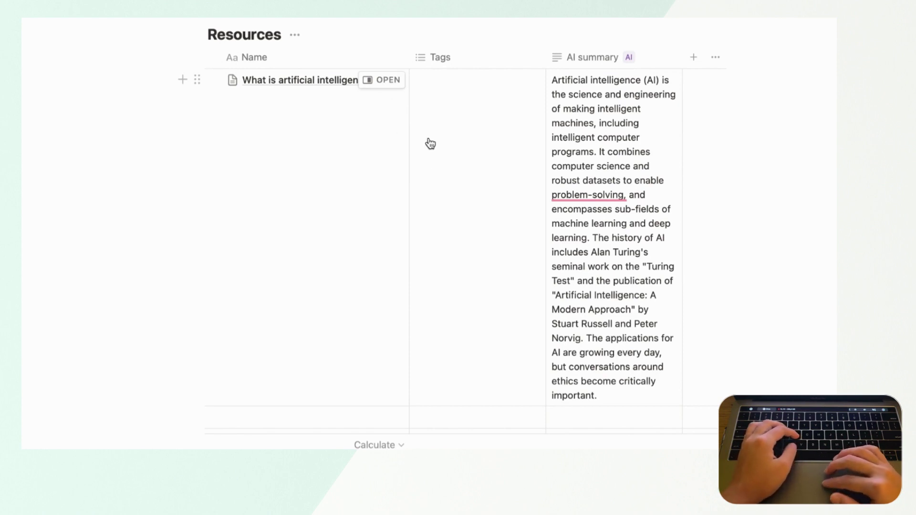
scroll(538, 151, up, 2)
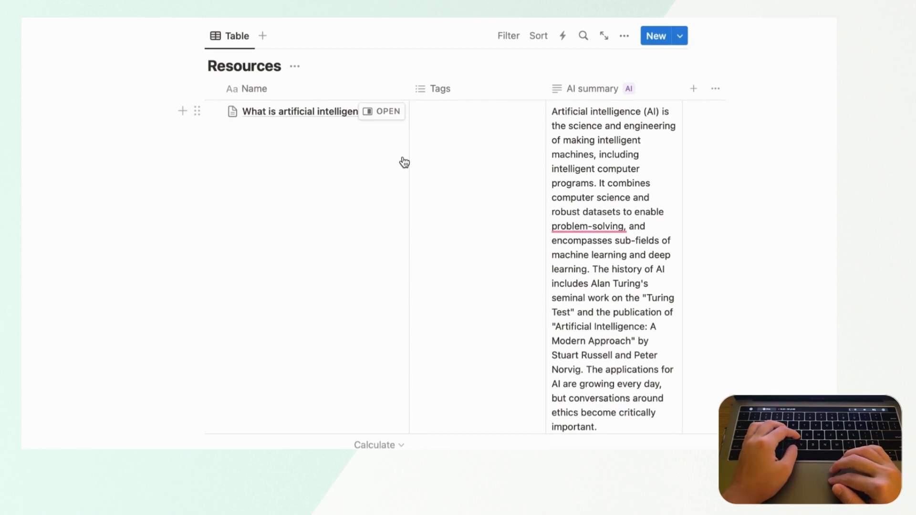
scroll(459, 200, up, 1)
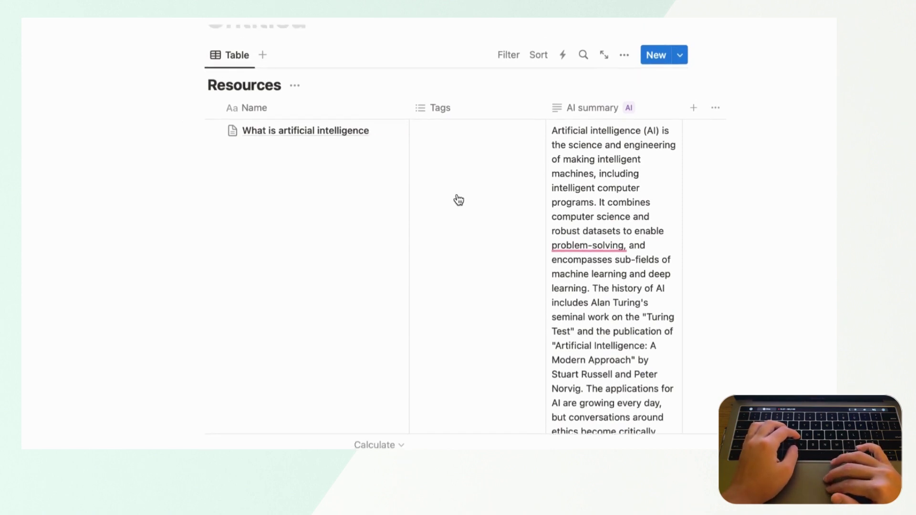
scroll(459, 200, up, 1)
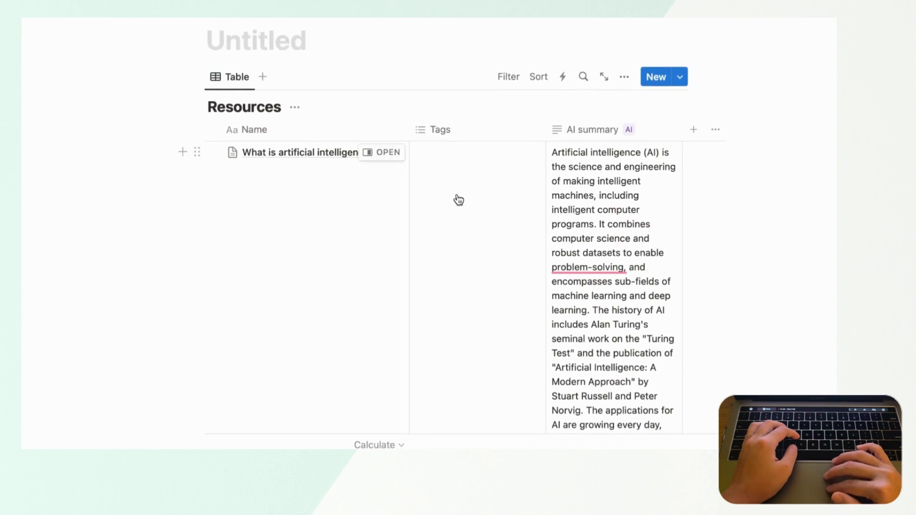
scroll(459, 201, down, 2)
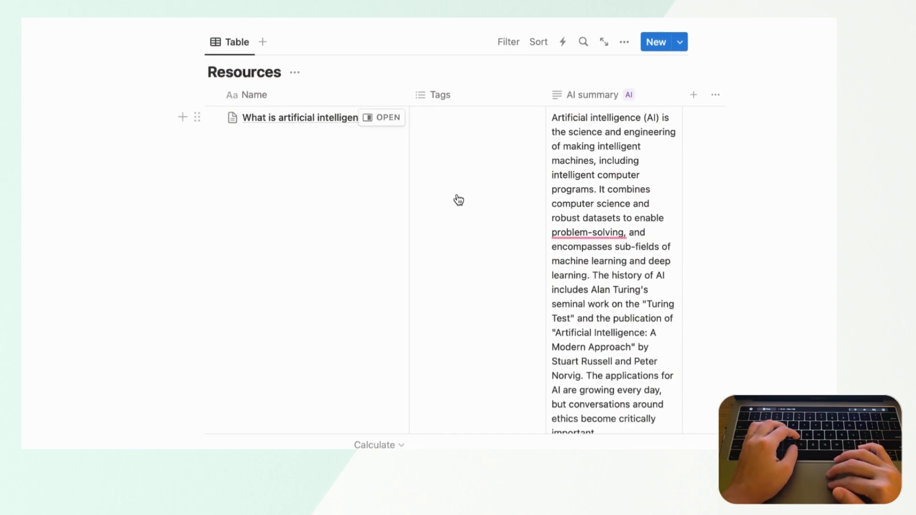
scroll(459, 200, down, 6)
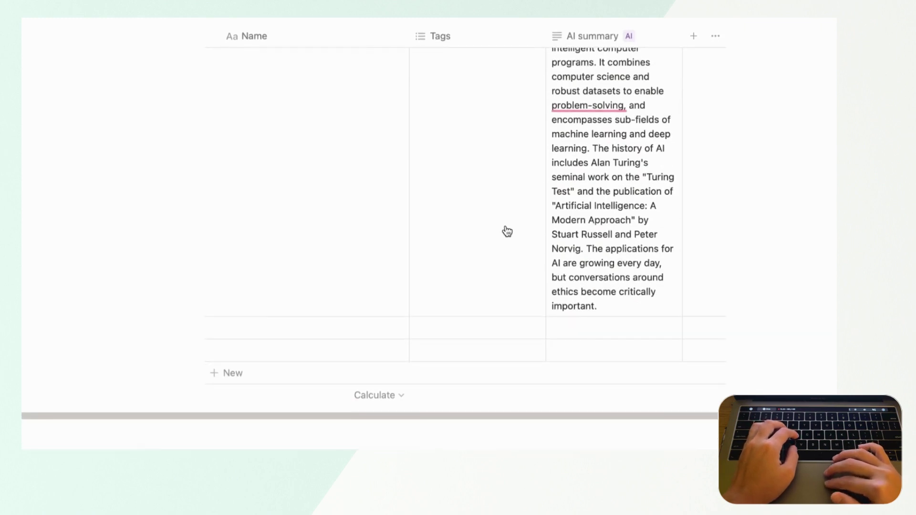
scroll(578, 167, up, 2)
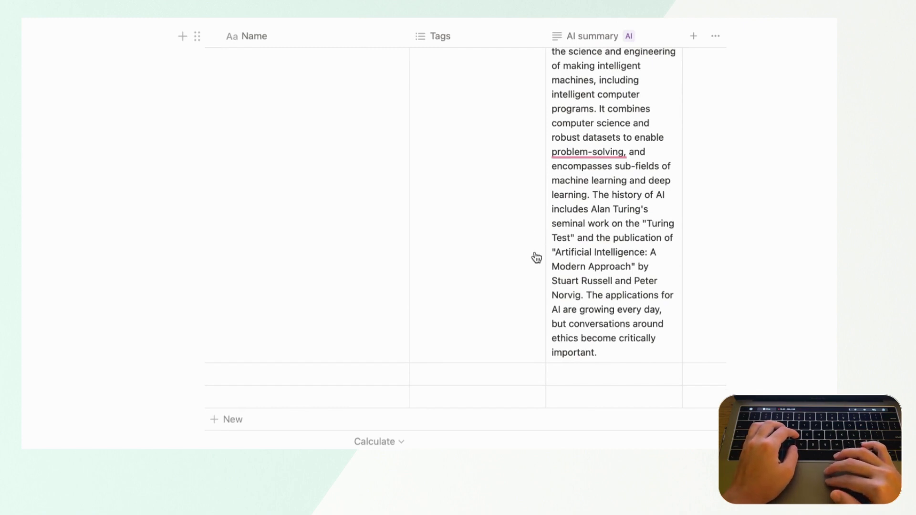
scroll(536, 258, up, 5)
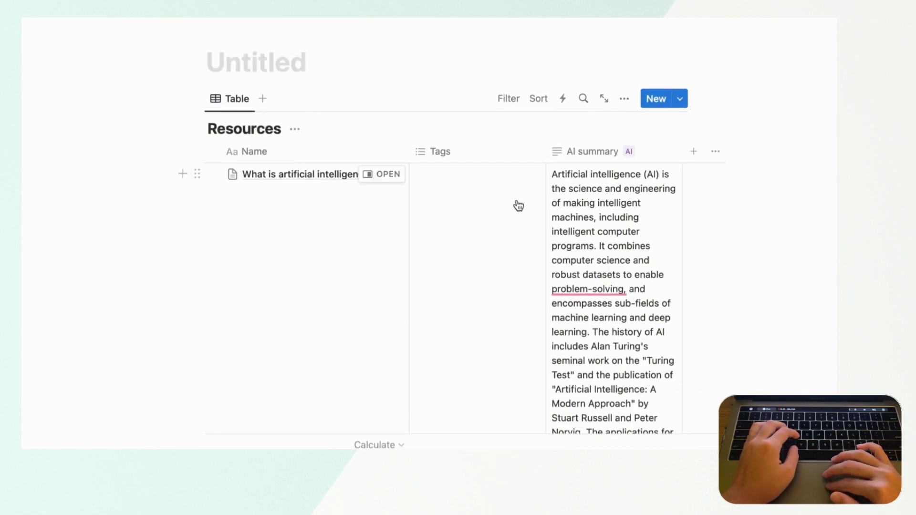